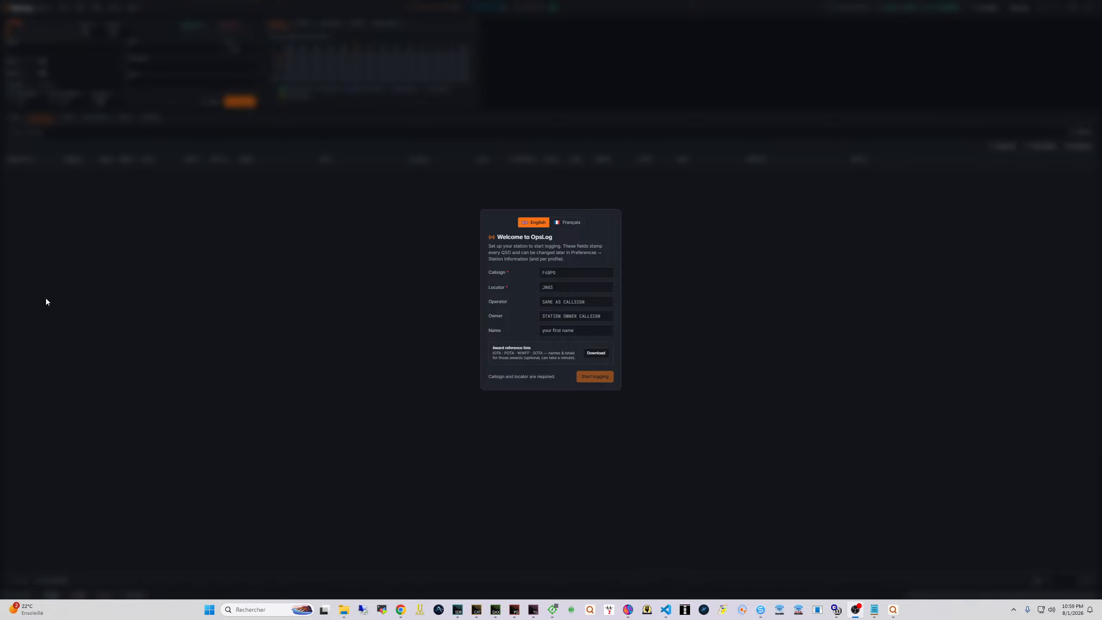
Enter the station callsign and the grid locator JN36DG
left_click(568, 273)
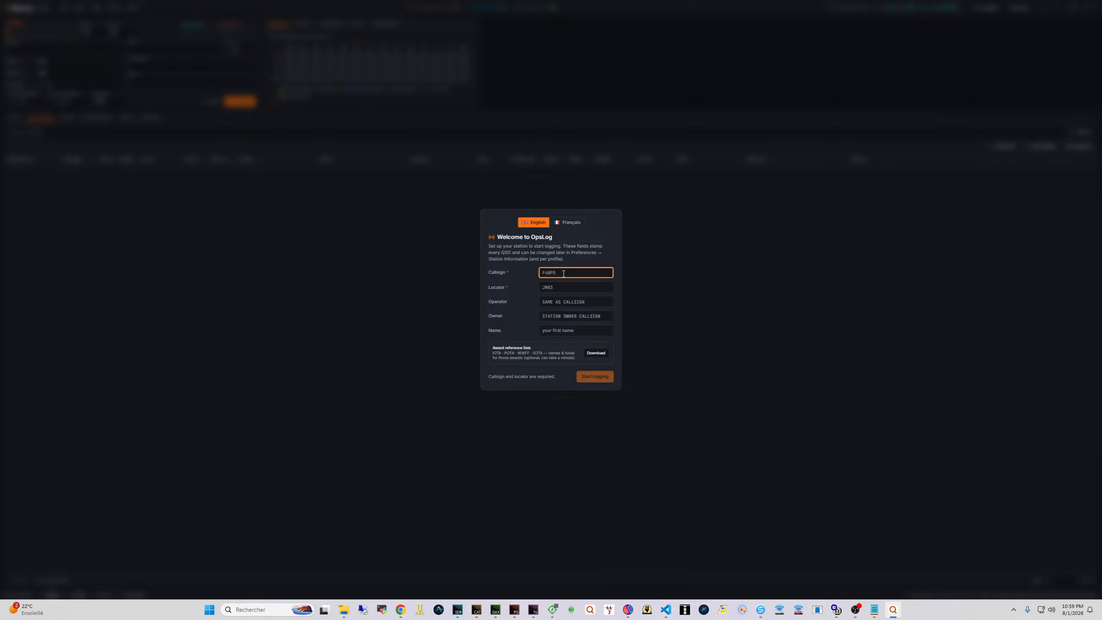
type("F4BPO")
key("Tab")
type("JN3")
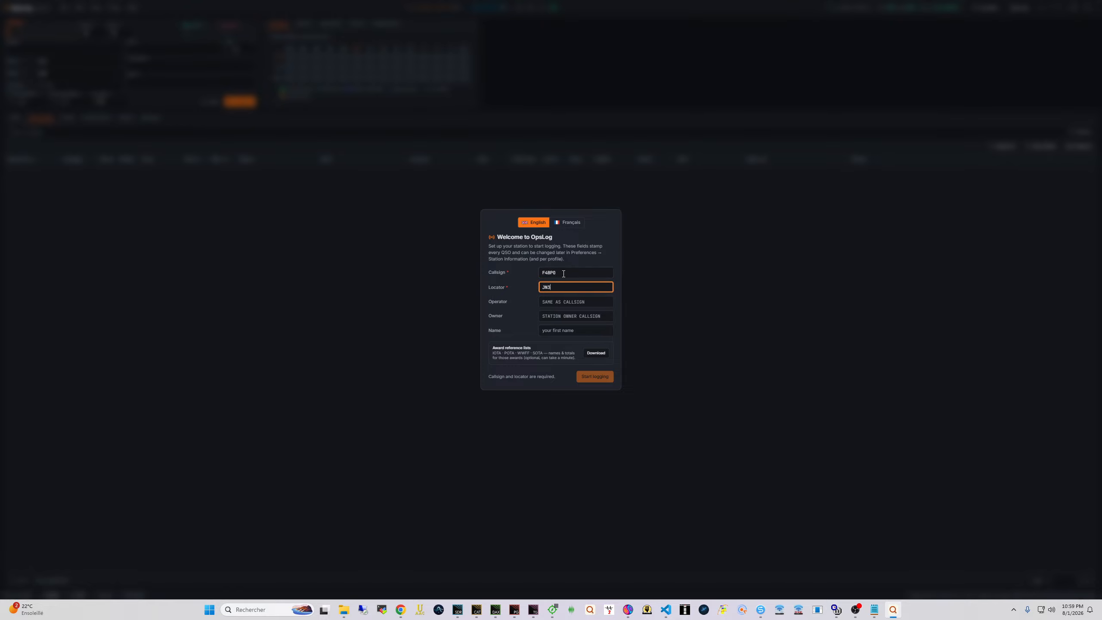
type("6DG")
key("Tab")
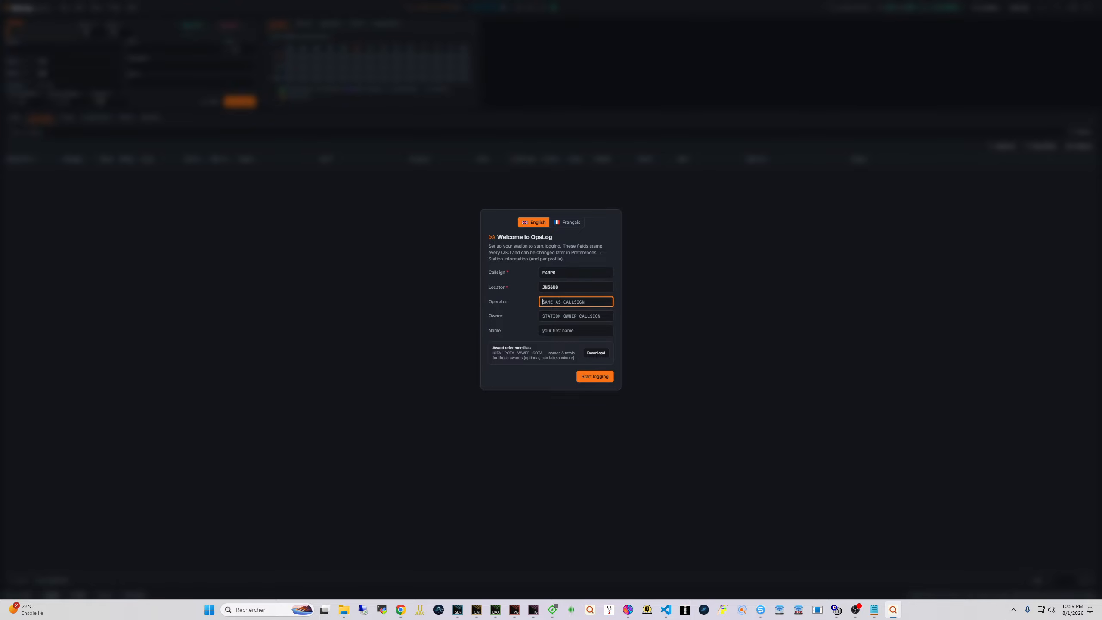
Enter operator and owner callsigns, then clear those mistaken entries
left_click(561, 318)
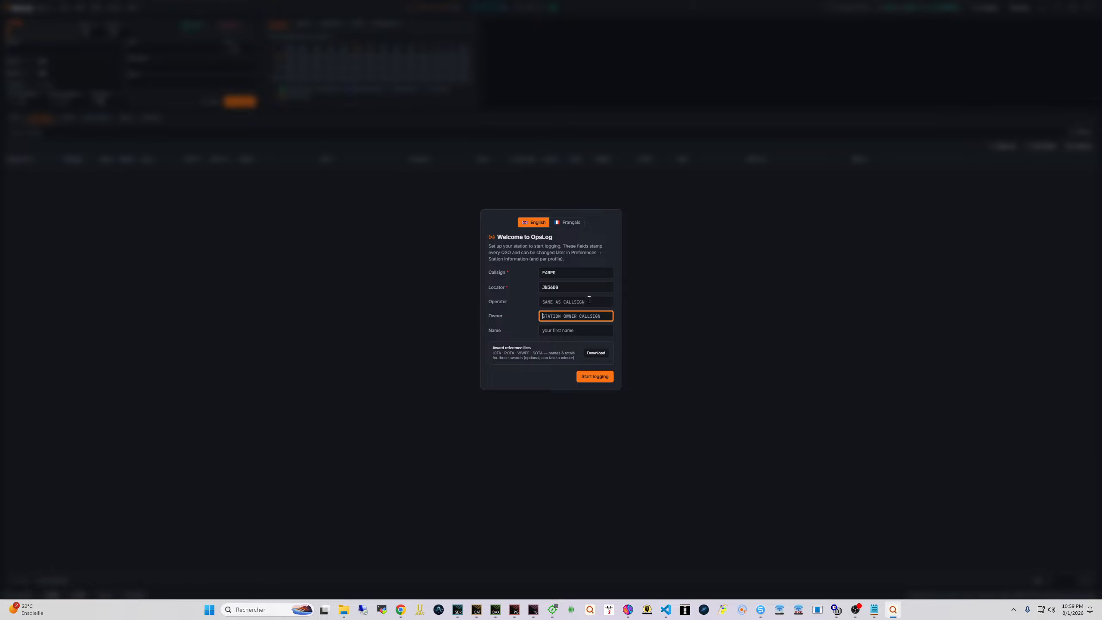
left_click(559, 302)
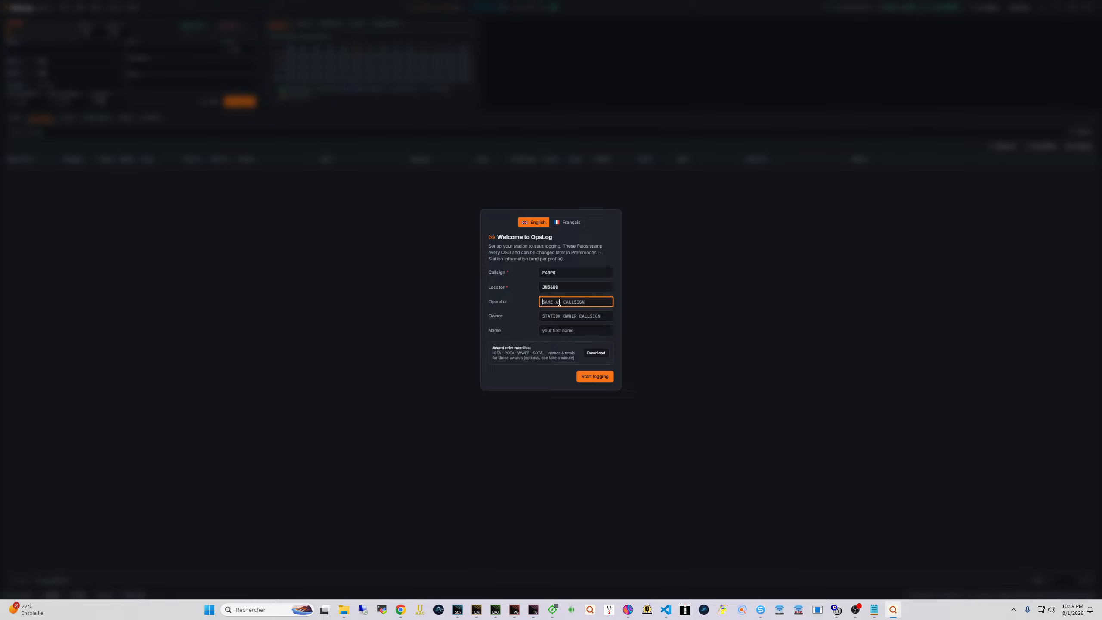
left_click(569, 274)
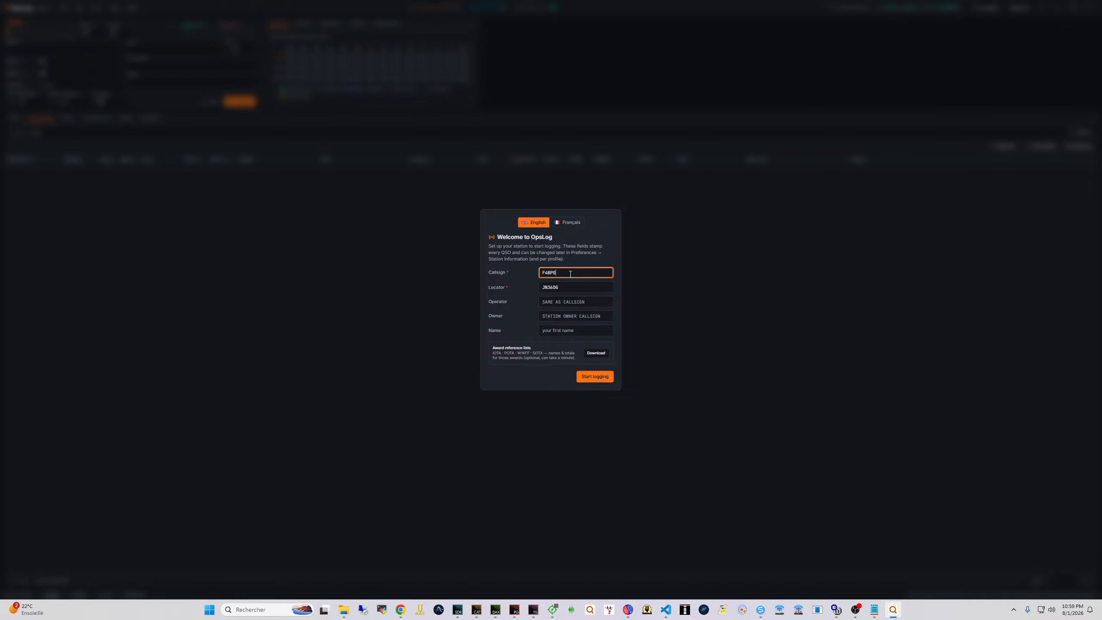
left_click(559, 305)
type("TM74T")
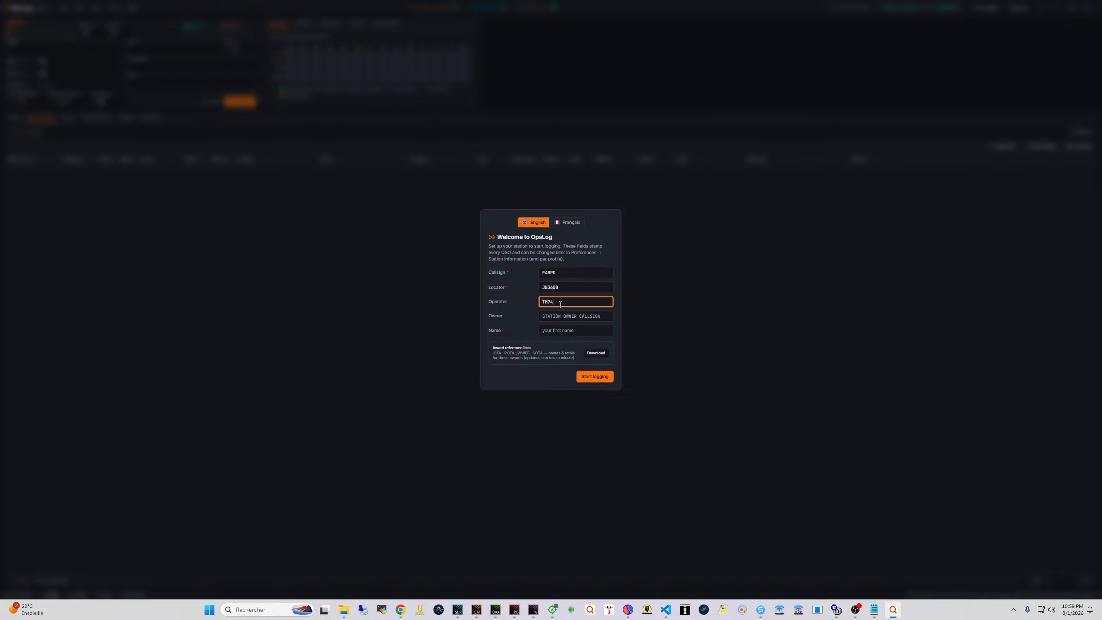
type("FR")
key("Tab")
type("F")
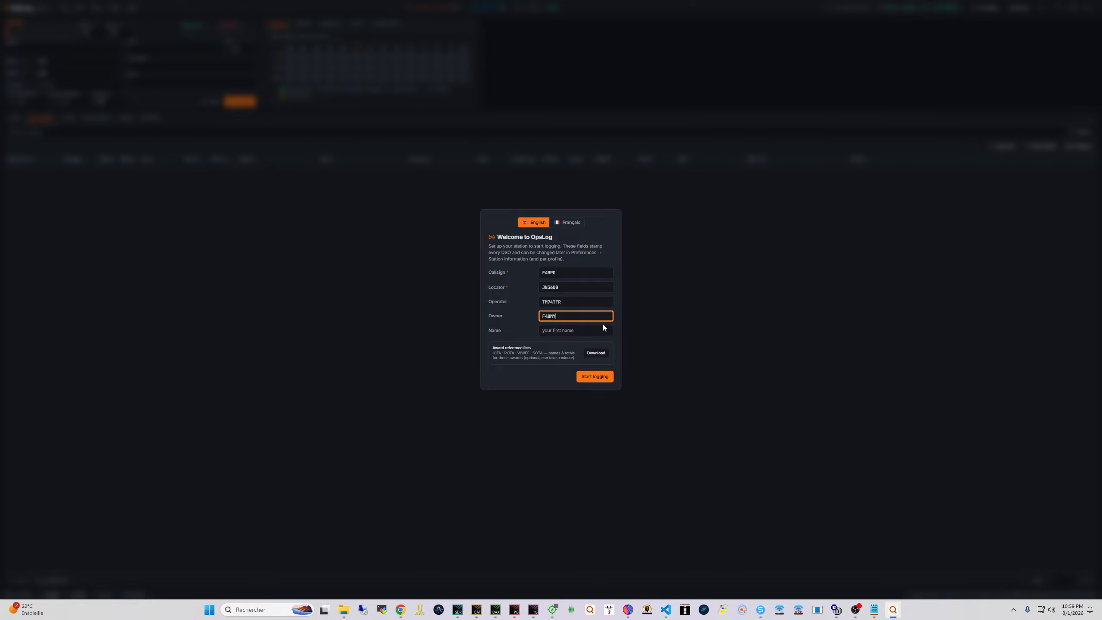
key("ctrl+a")
key("BackSpace")
key("shift+Tab")
key("BackSpace")
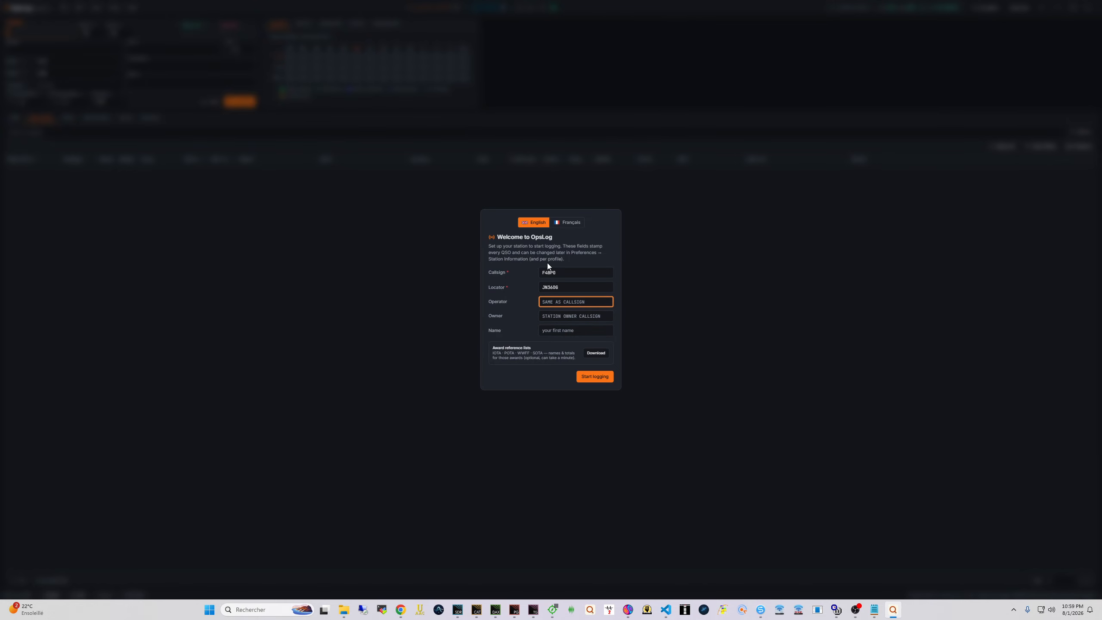
Use the station callsign as operator and owner, add the first name, and start logging
type("F4BP0")
key("Tab")
type("F4")
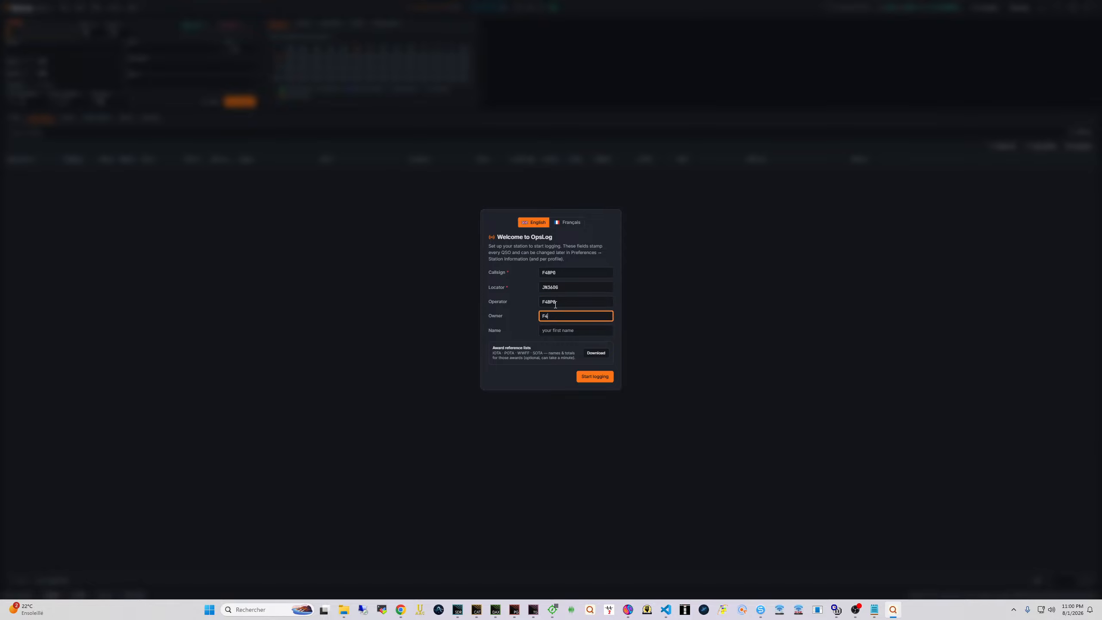
type("BP0")
key("Tab")
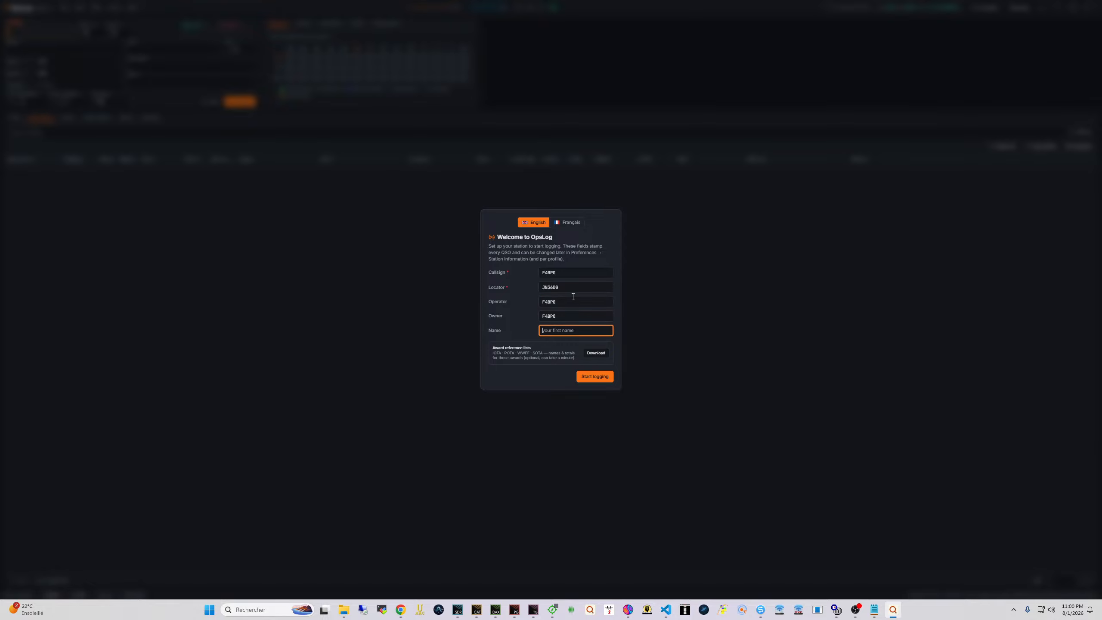
type("Greg")
left_click(599, 377)
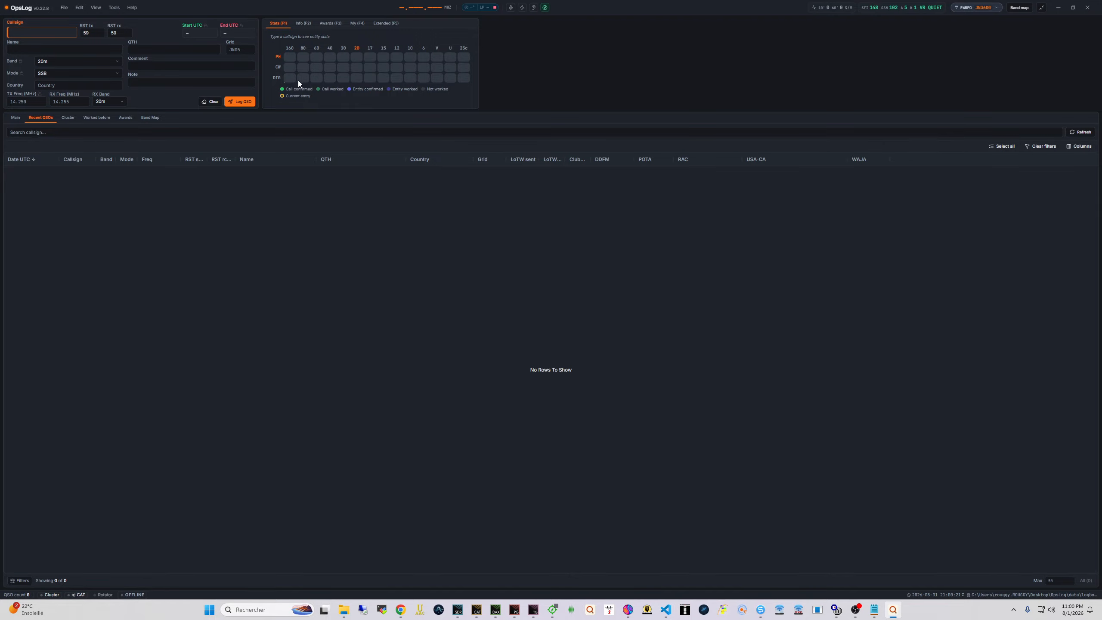
Go to the CAT interface page in Edit > Preferences and show the rig backend choices
left_click(79, 7)
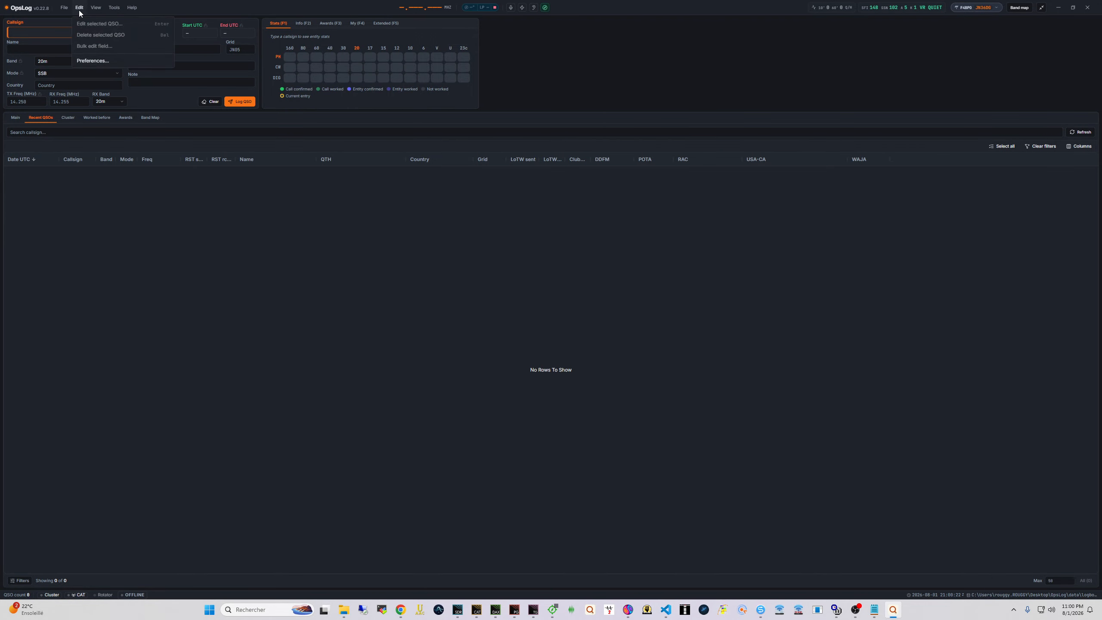
left_click(86, 63)
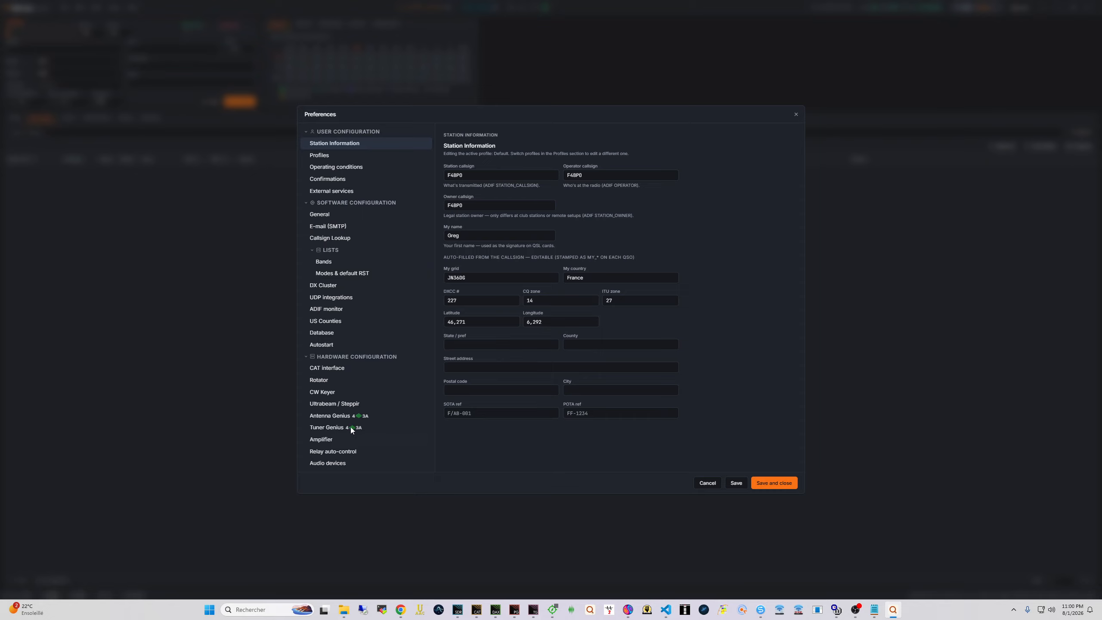
left_click(332, 368)
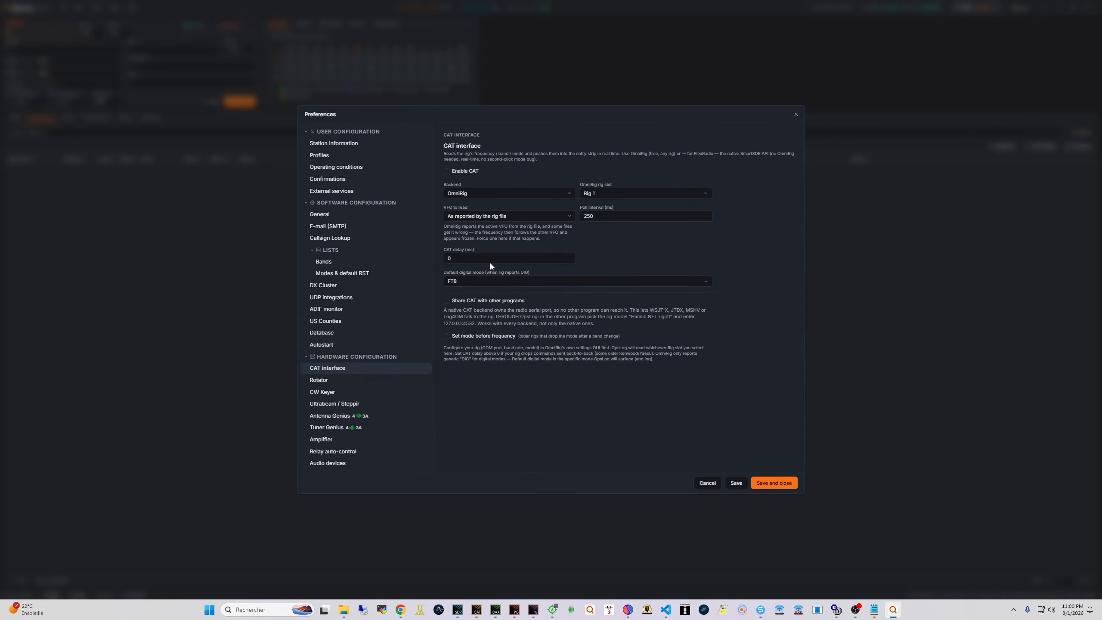
left_click(471, 193)
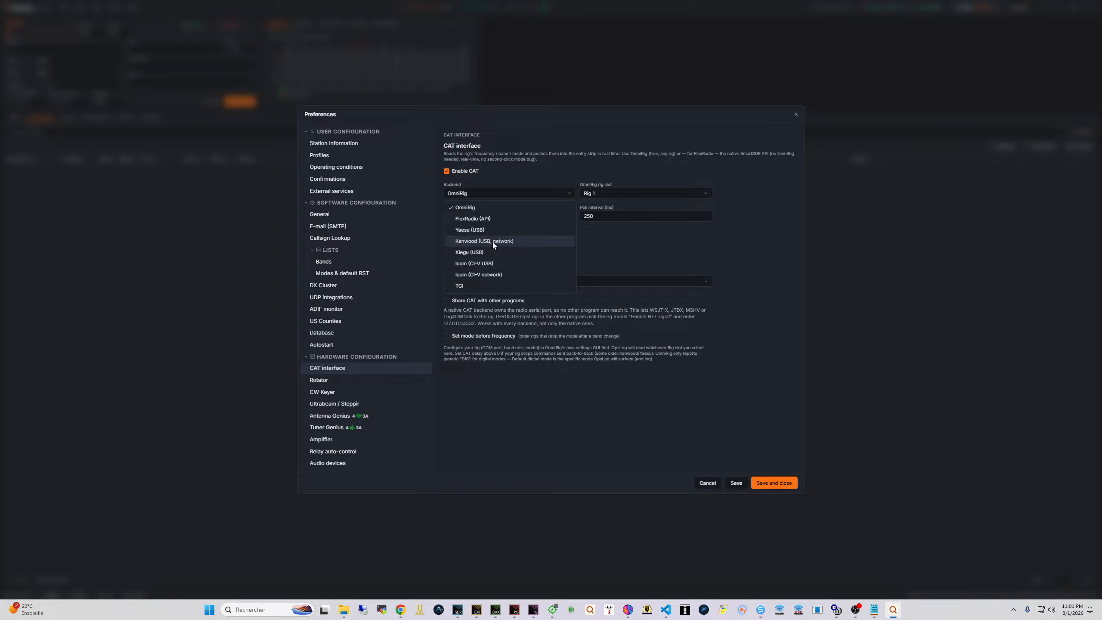
Select the FlexRadio (API) backend and use the detected radio's address 10.10.10.120
left_click(495, 220)
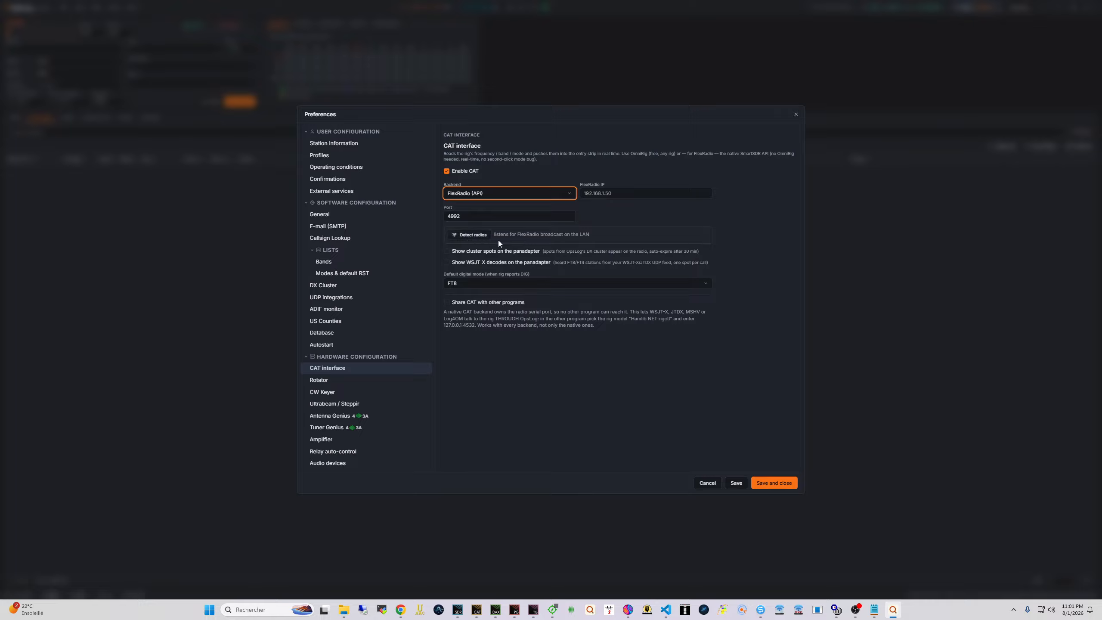
left_click(472, 235)
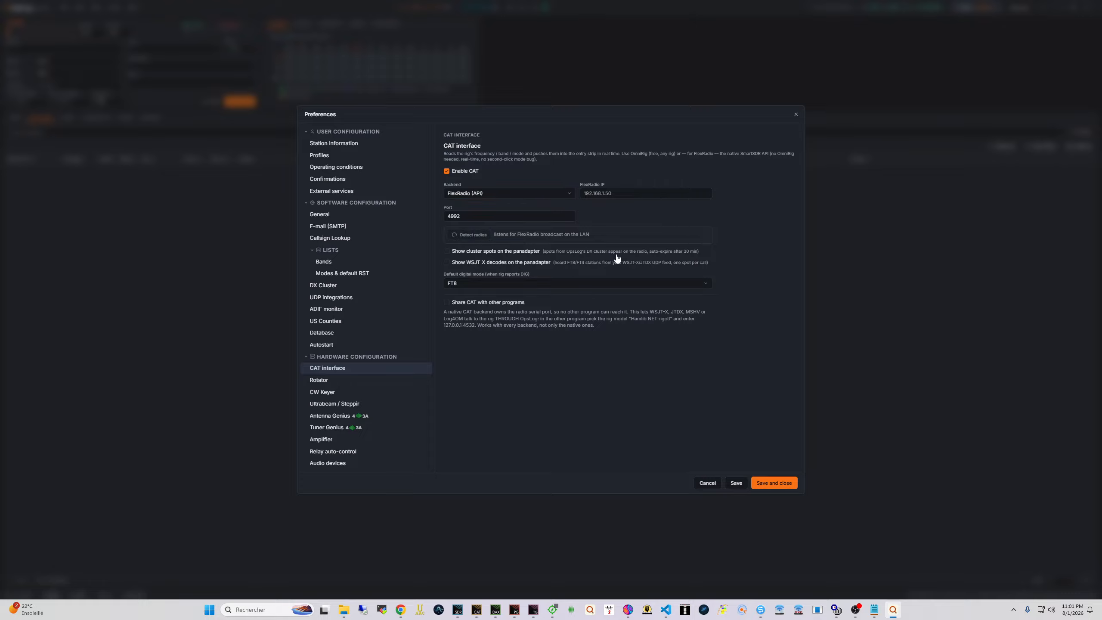
left_click(481, 246)
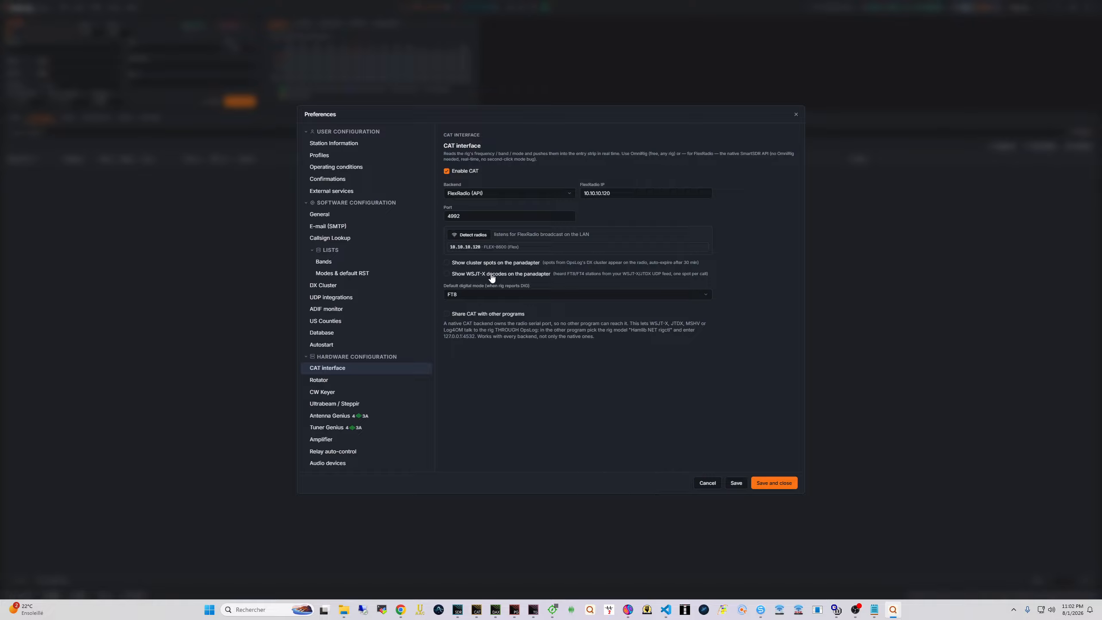
Save the CAT settings and confirm the logger follows the rig on 80m FT8
left_click(775, 484)
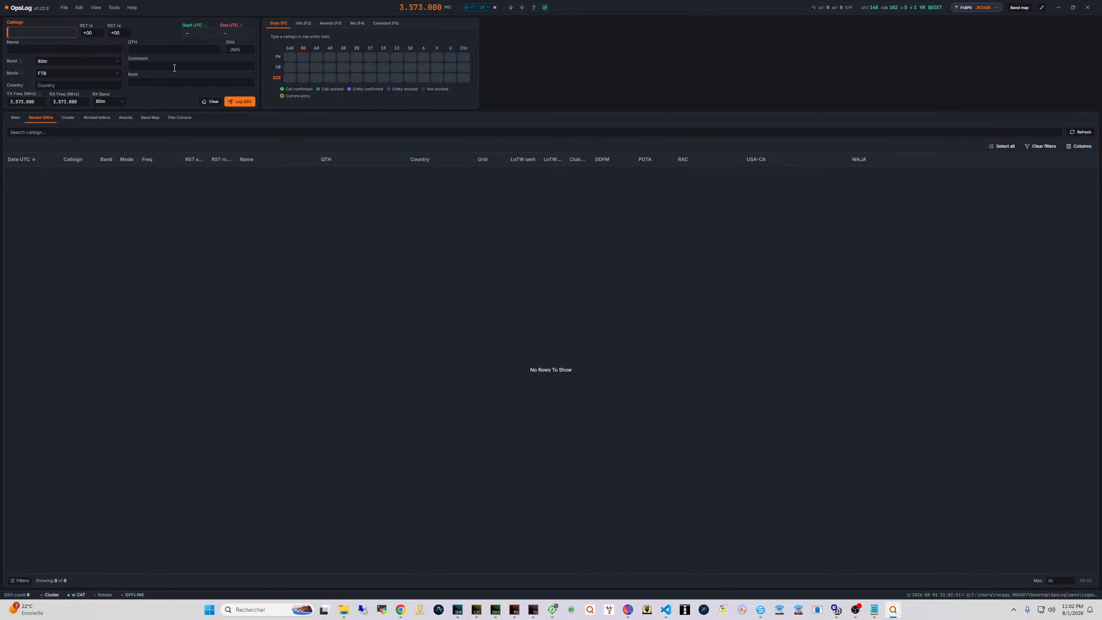
left_click(67, 62)
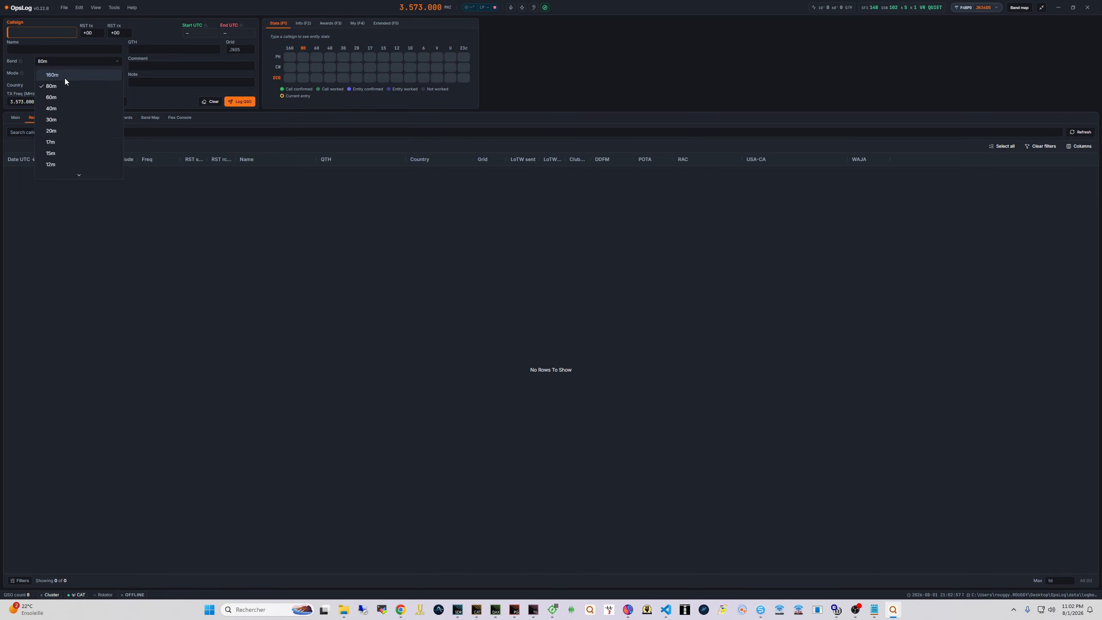
left_click(102, 227)
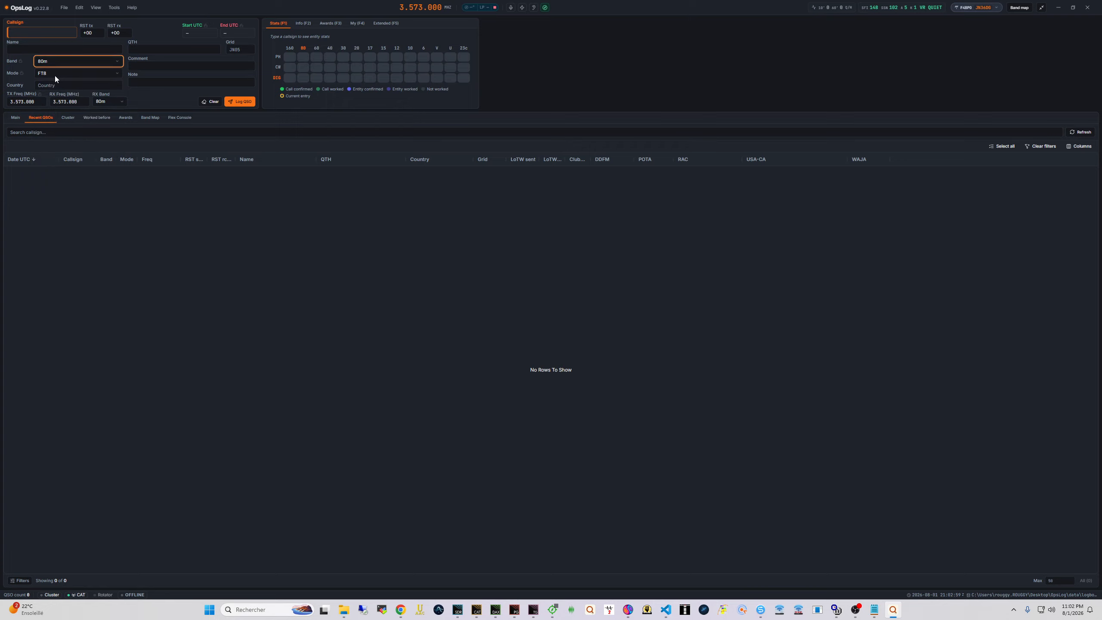
left_click(55, 76)
left_click(173, 243)
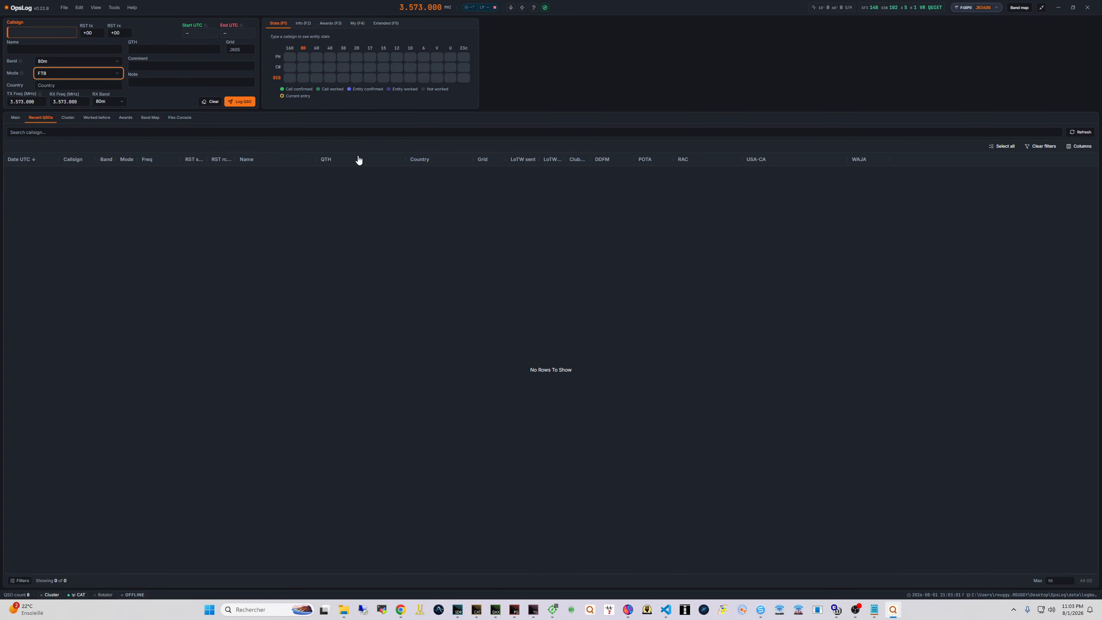
left_click(80, 9)
left_click(84, 61)
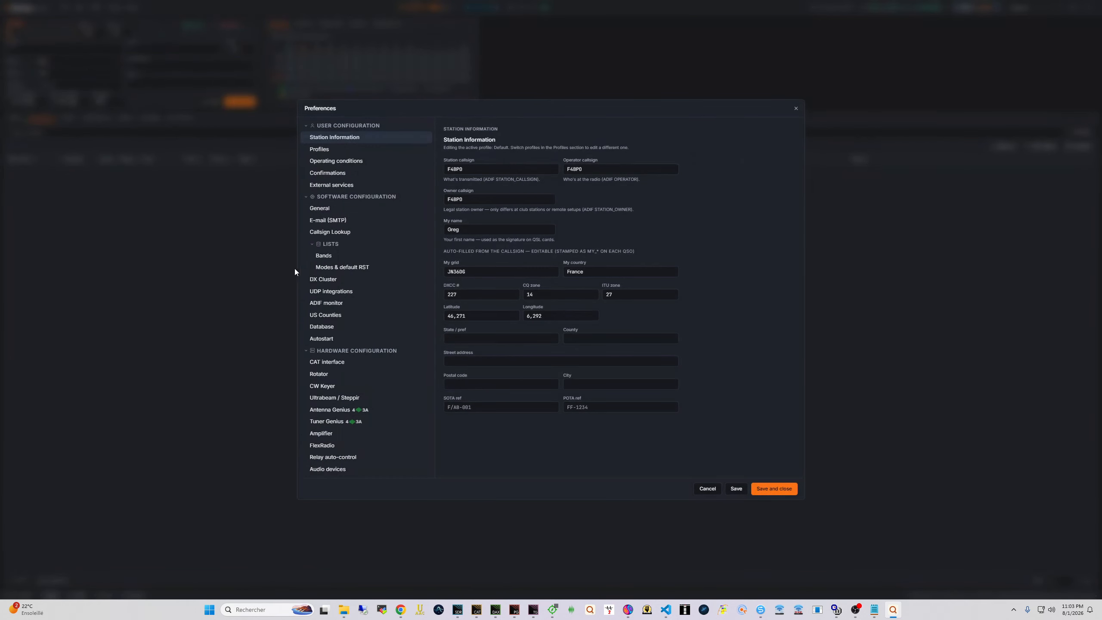
left_click(335, 332)
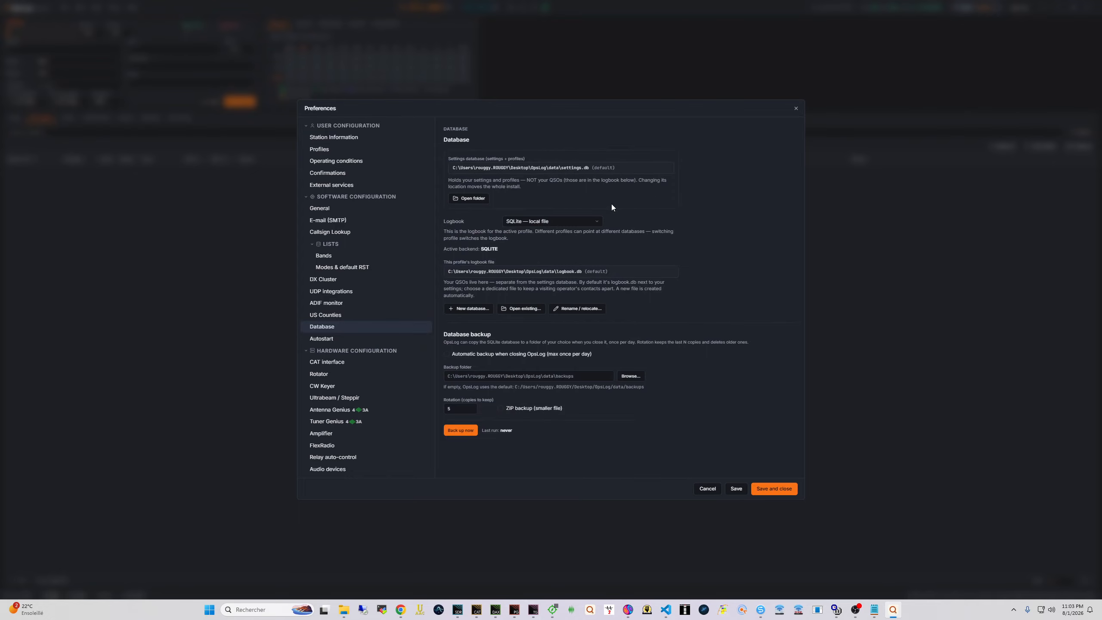
left_click(536, 222)
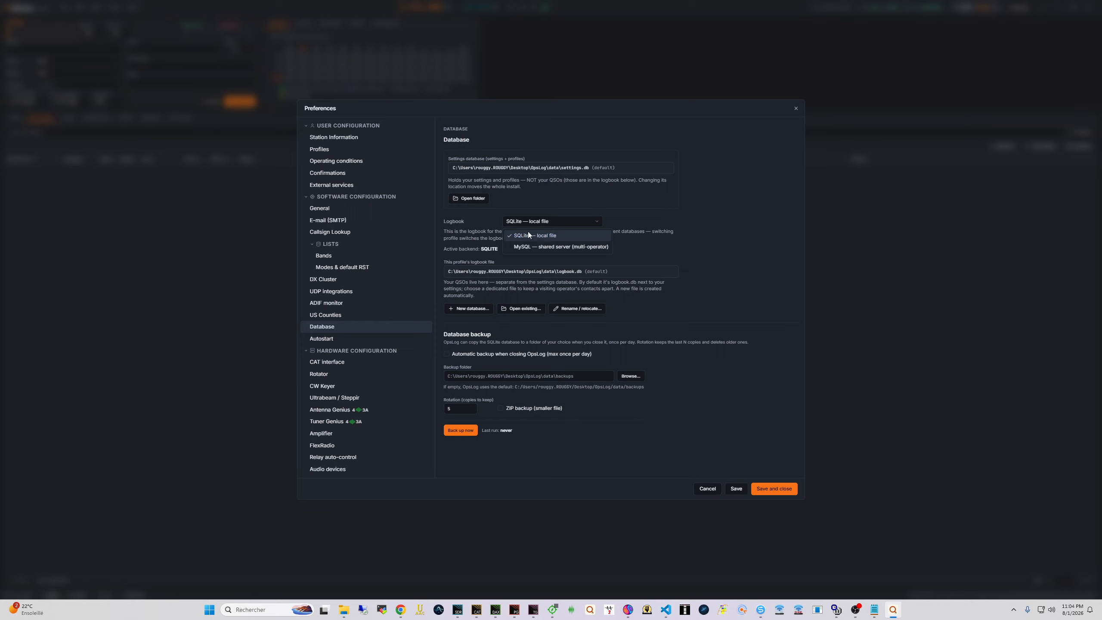
left_click(710, 308)
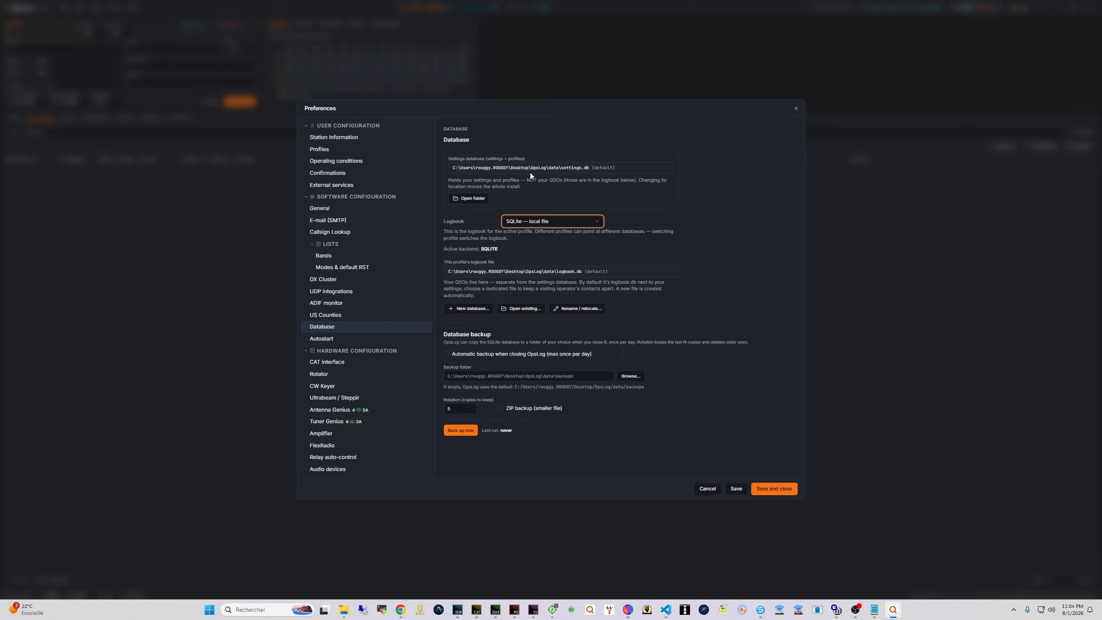
double_click(576, 168)
left_click_drag(592, 169, 378, 168)
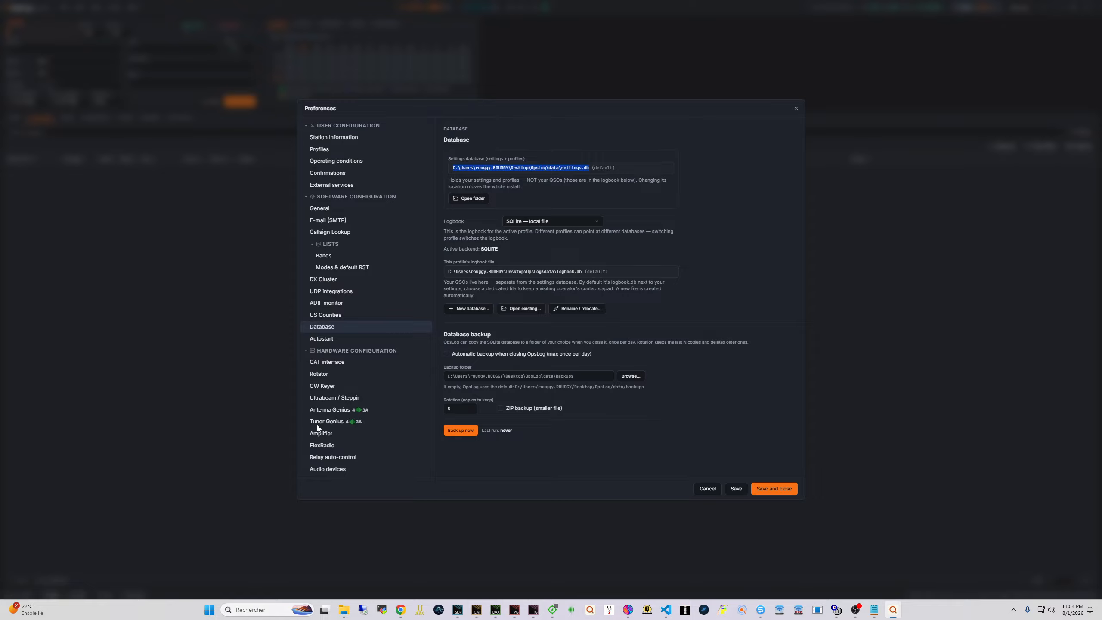
left_click(650, 219)
left_click_drag(592, 271, 463, 270)
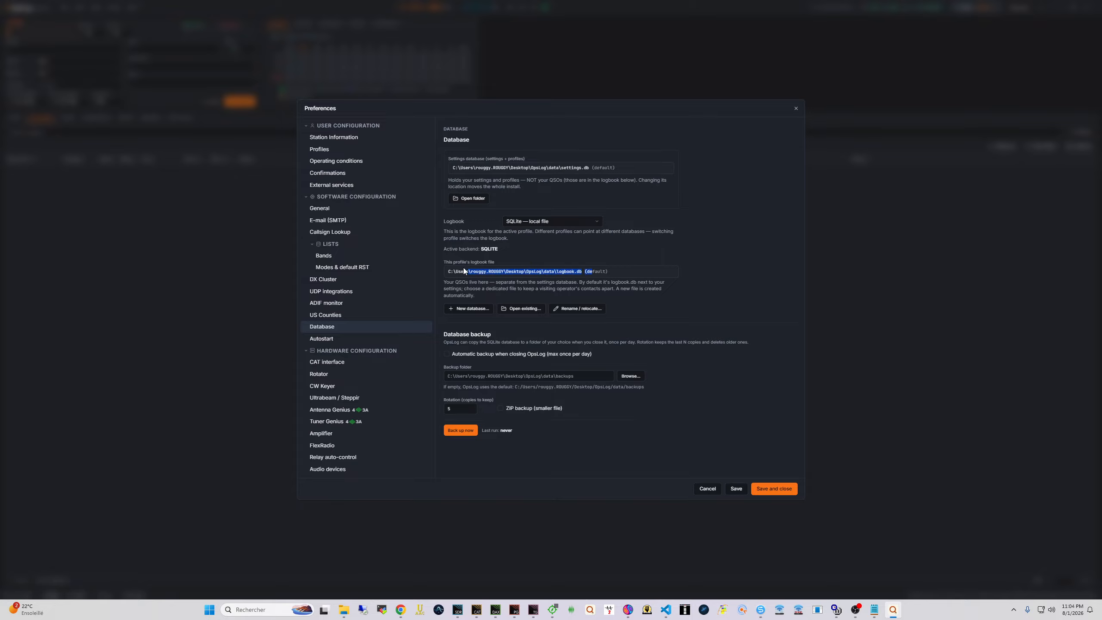
left_click(576, 272)
left_click_drag(506, 272, 580, 271)
left_click(721, 278)
Set the logbook to MySQL at host 10.10.10.15 with database name, user and password
left_click(538, 222)
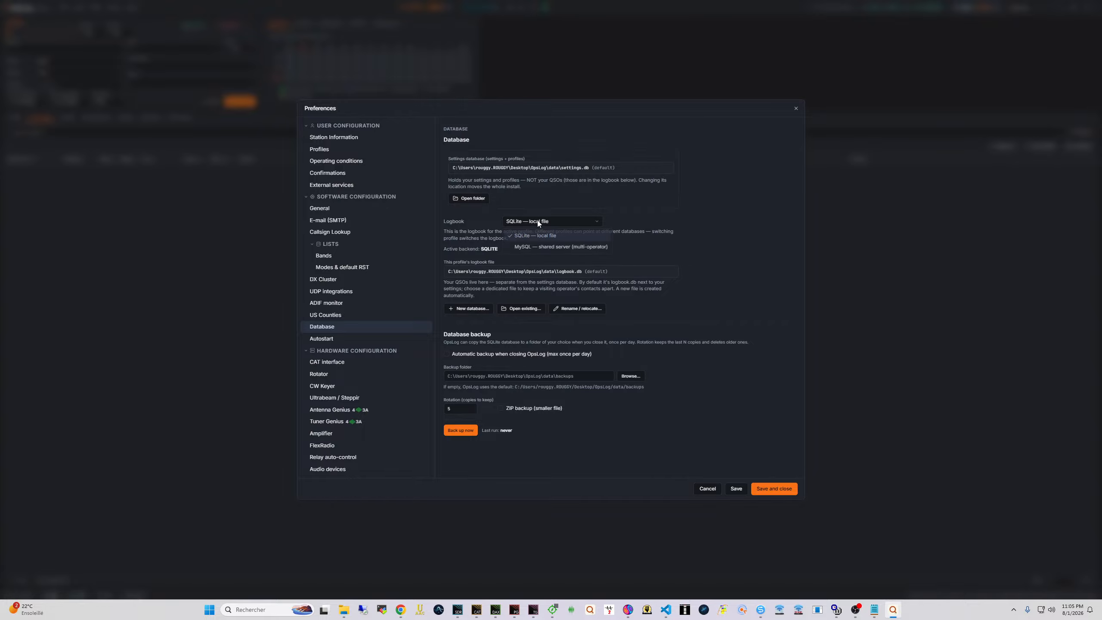
left_click(545, 248)
left_click(563, 276)
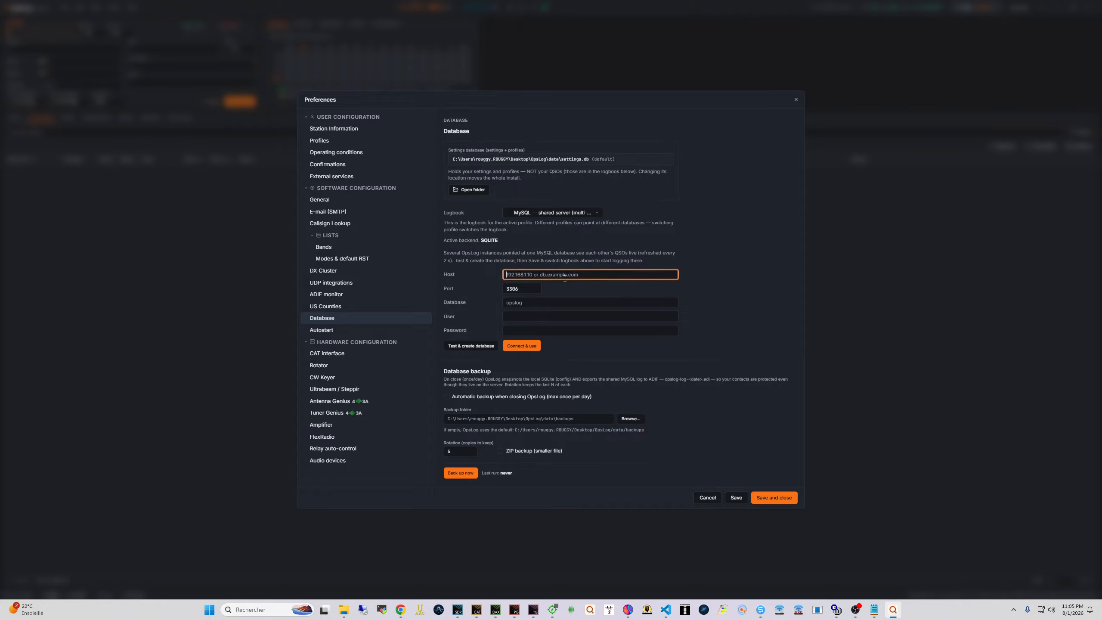
type("10.10.10.15")
key("Tab")
key("Tab")
type("opslog")
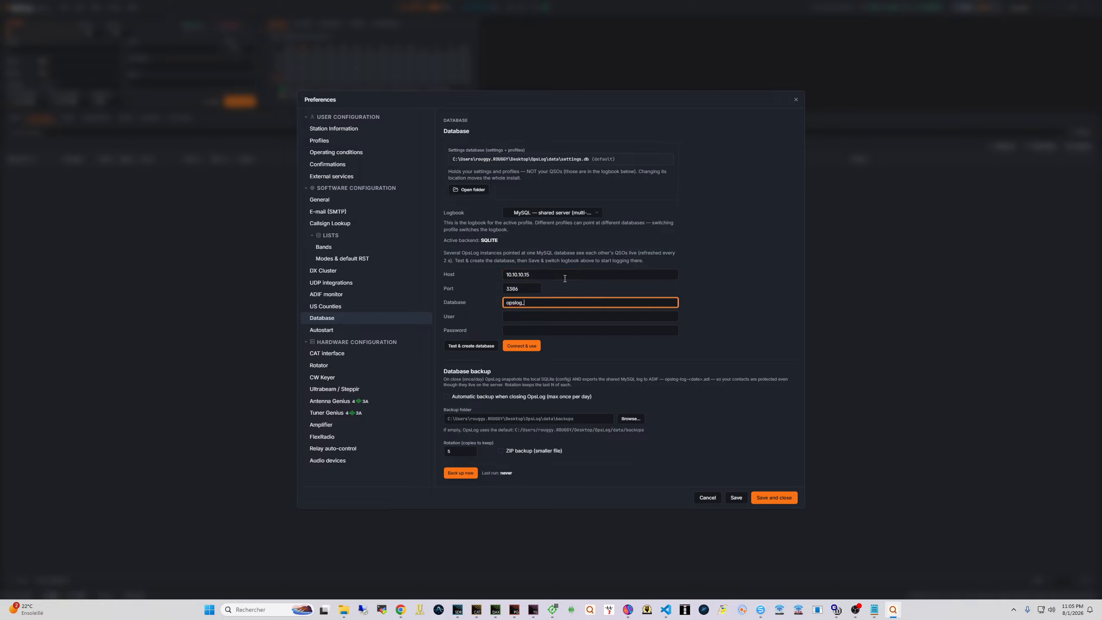
type("_f4bpo")
key("Tab")
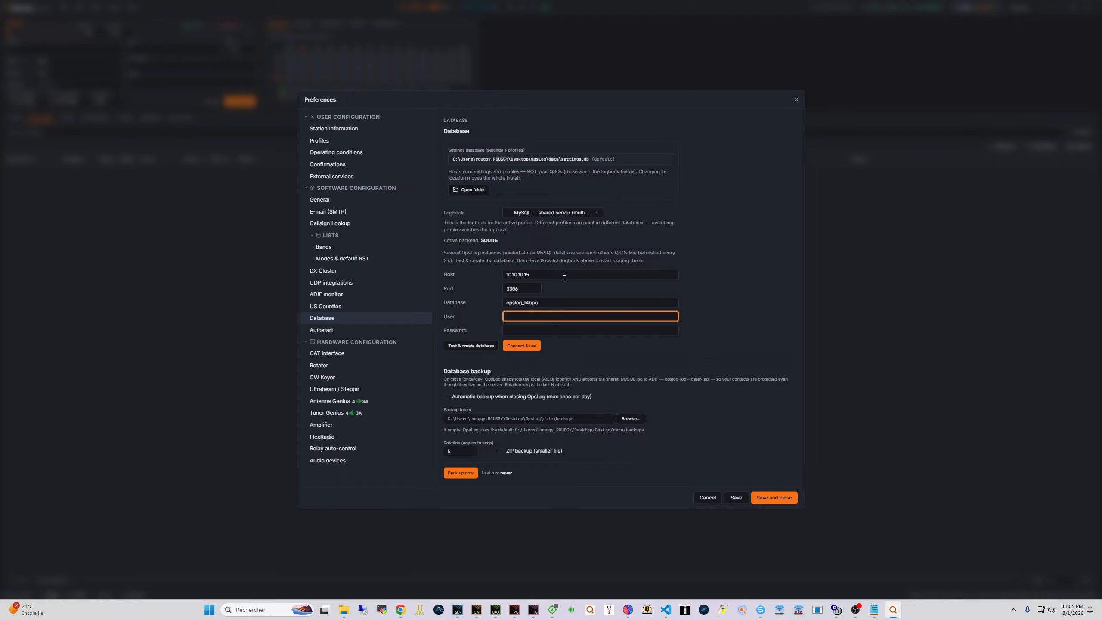
type("rouggy")
key("Tab")
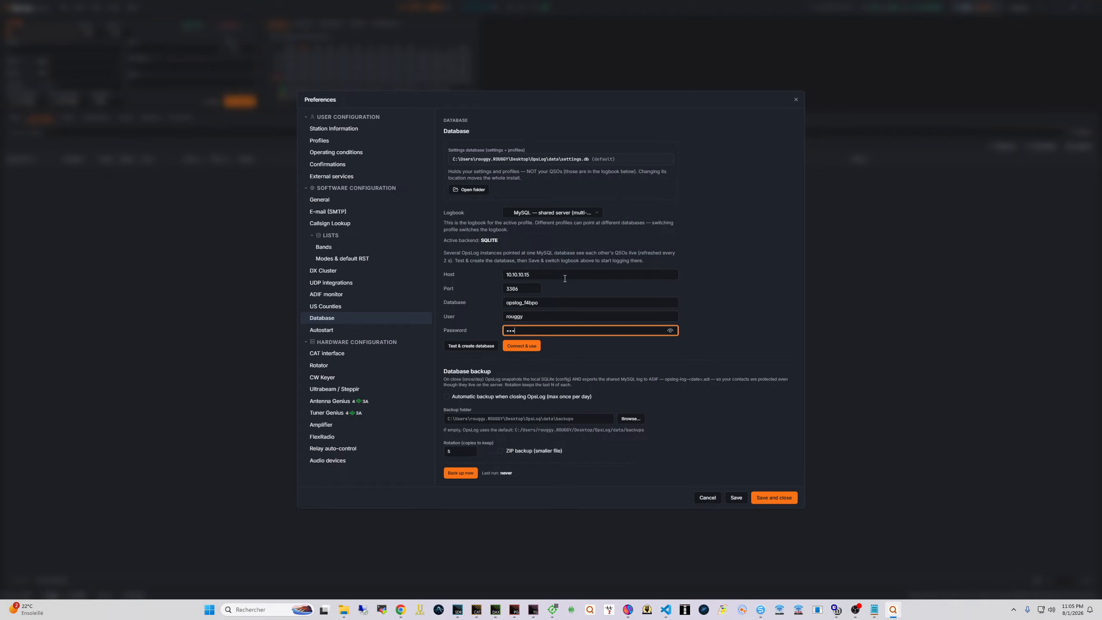
type("•••••••••••")
Test and create the database, connect to it, keep automatic backup off, and save
left_click(463, 345)
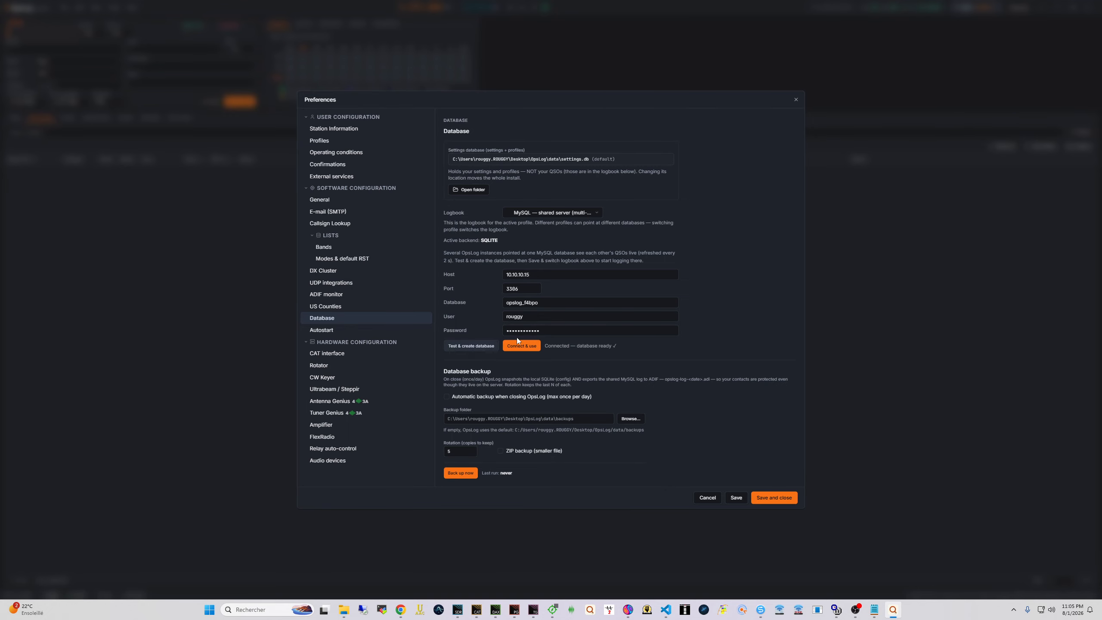
left_click(523, 347)
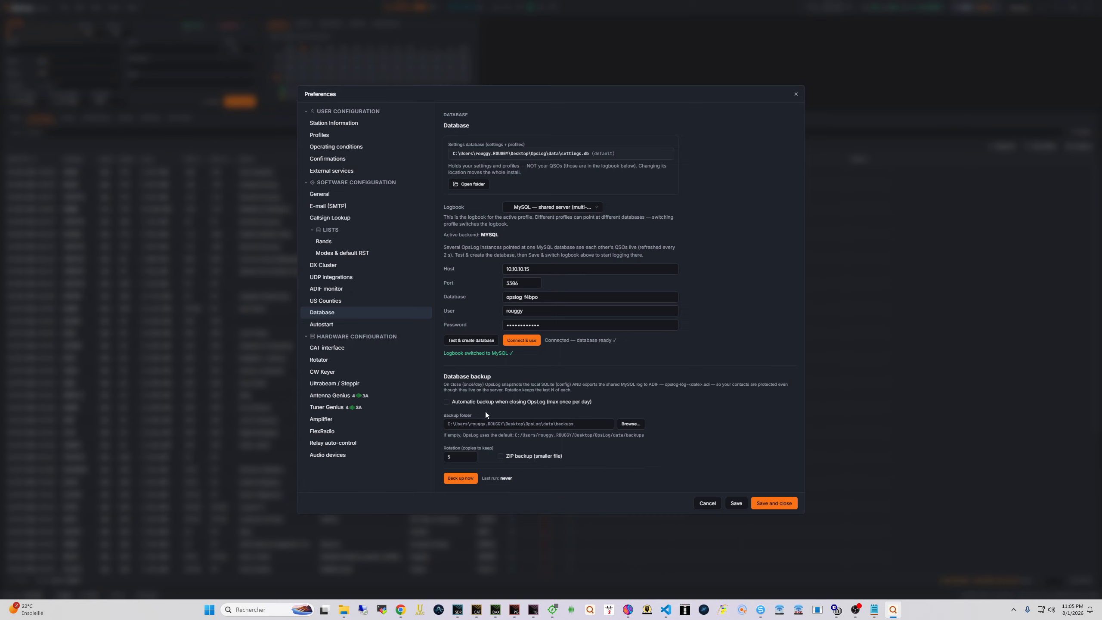
left_click(464, 402)
left_click(516, 403)
left_click(733, 503)
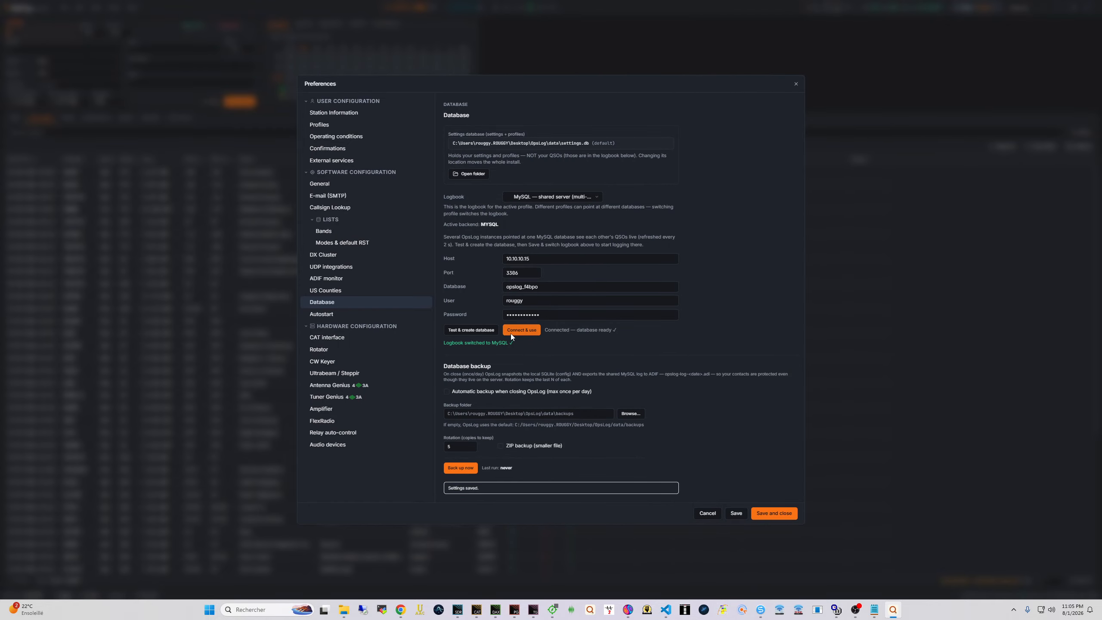
Enter the station's street address, postal code and city under Station information
left_click(349, 127)
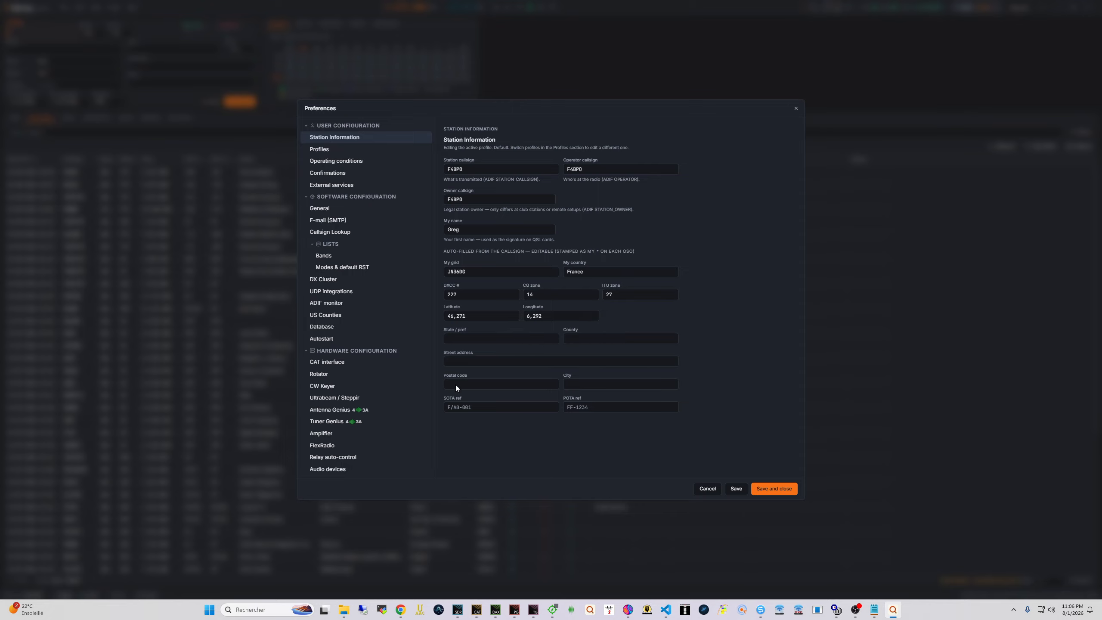
left_click(527, 362)
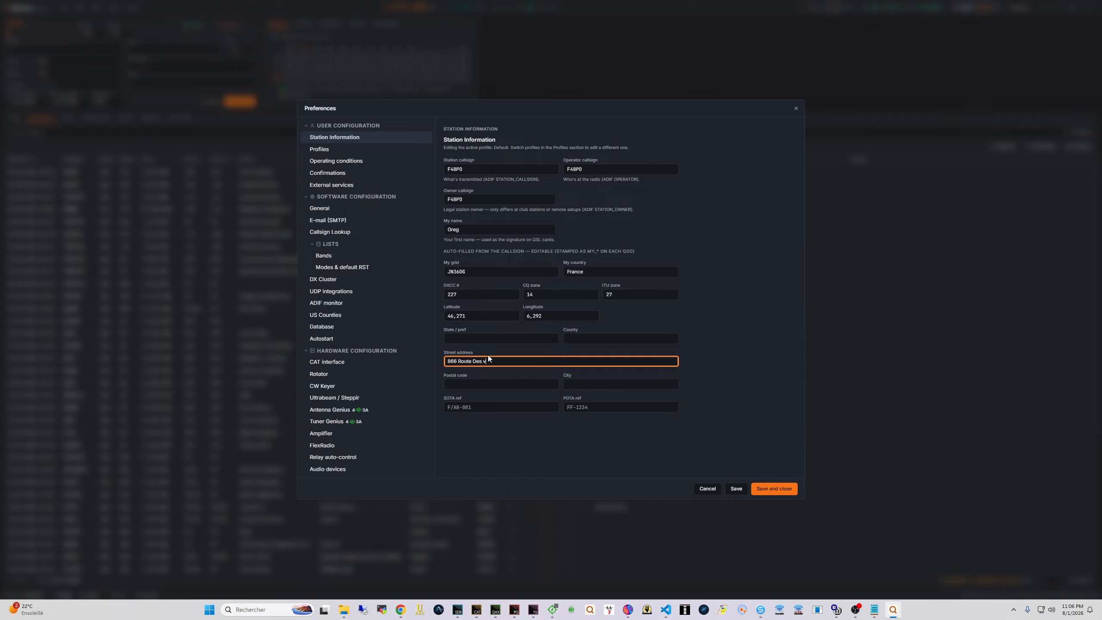
key("Tab")
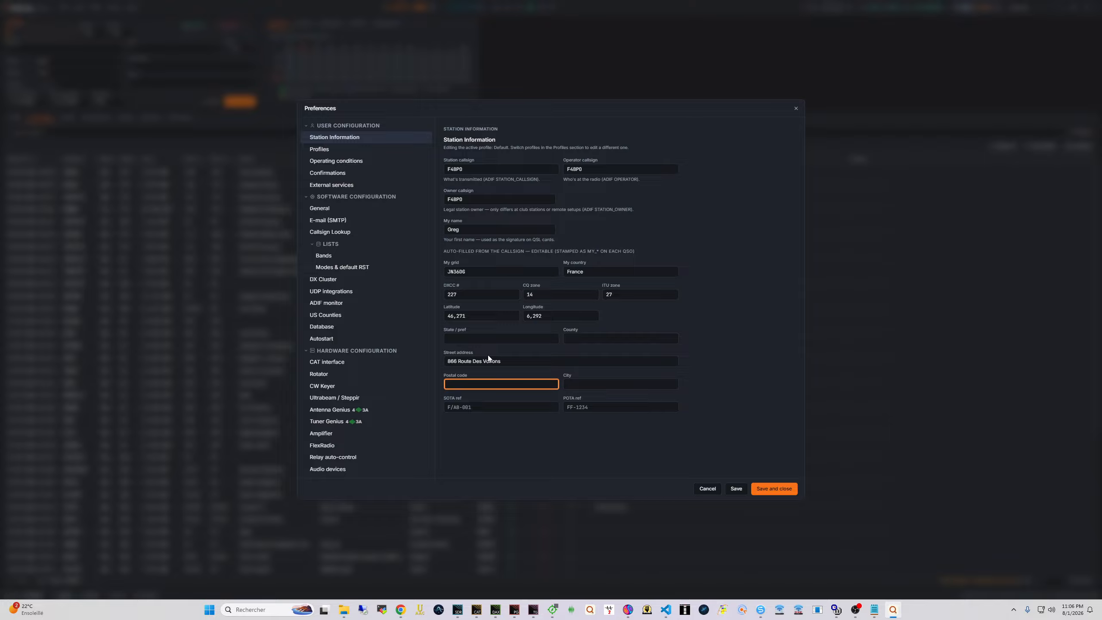
type("74140")
key("Tab")
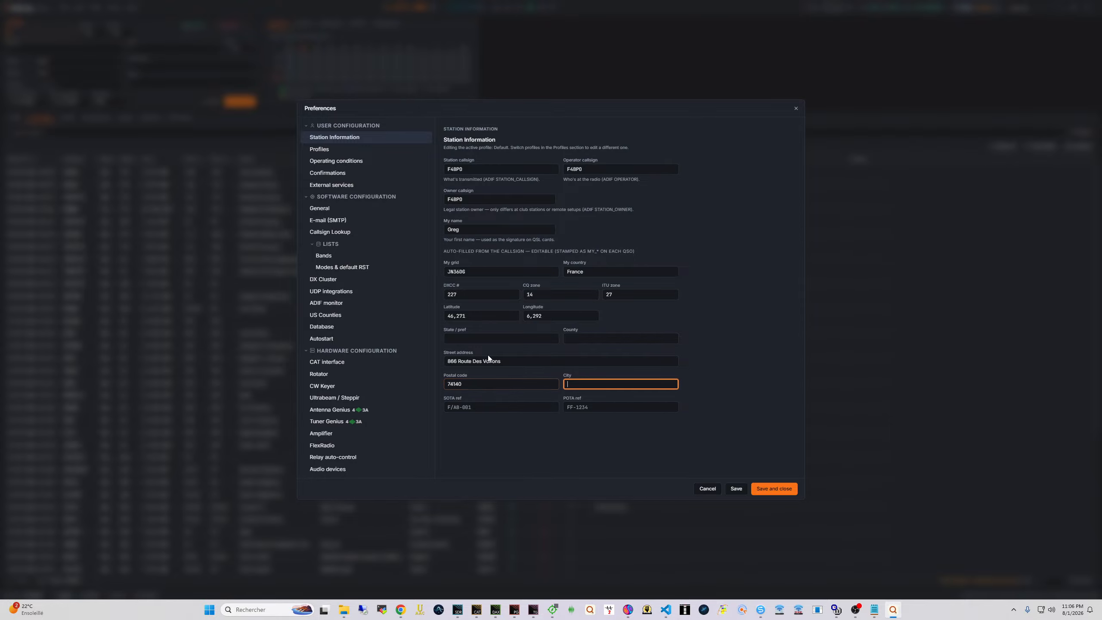
type("Veigy-Foncenex")
key("Tab")
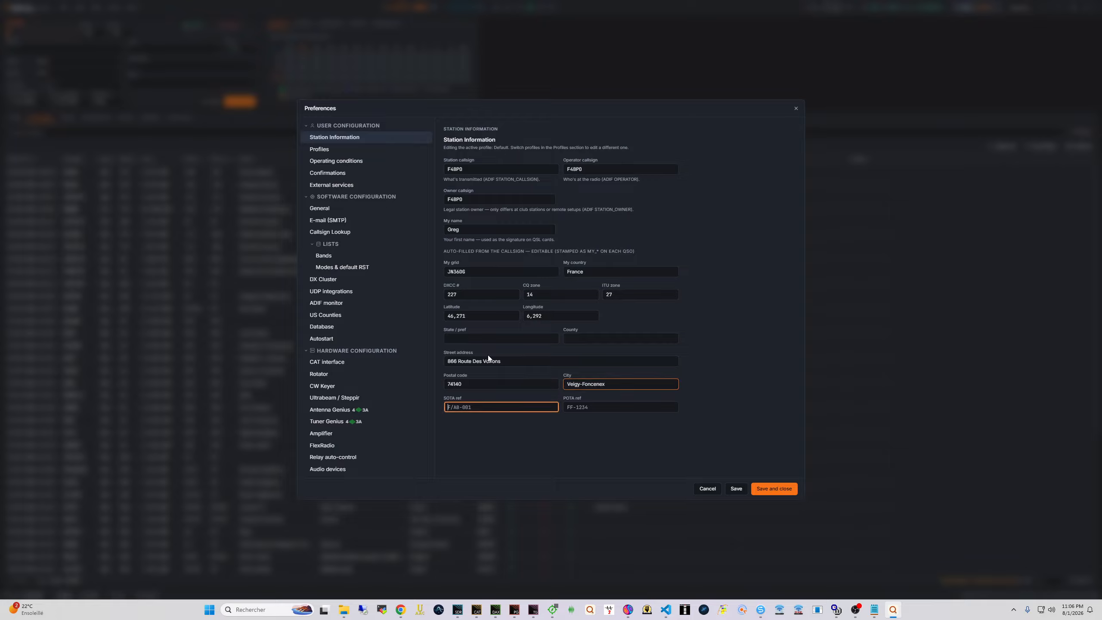
left_click(586, 412)
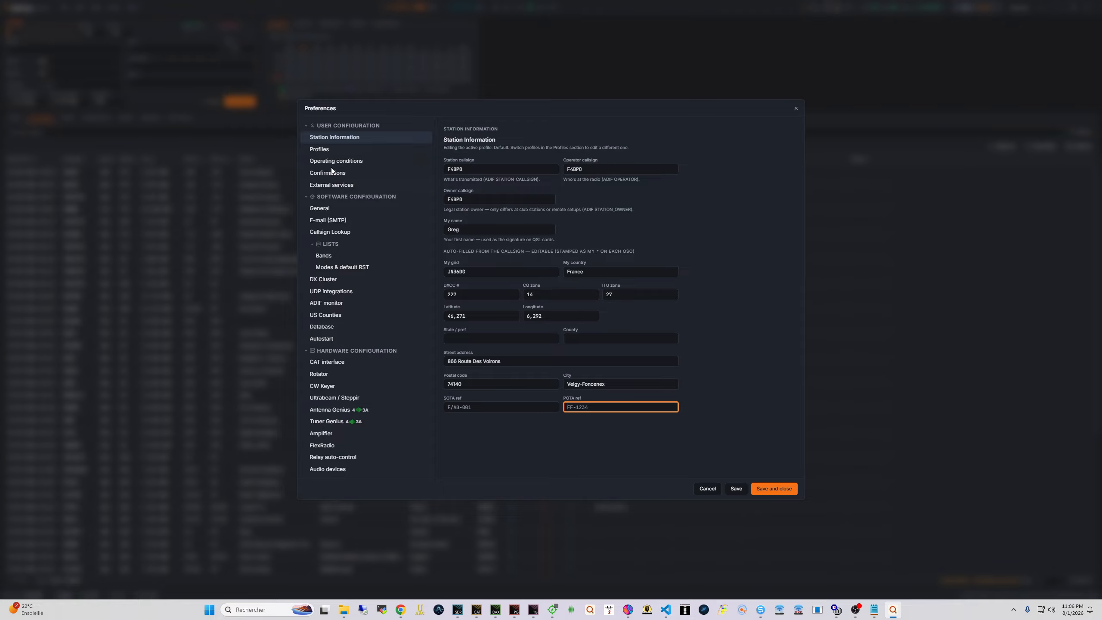
left_click(323, 149)
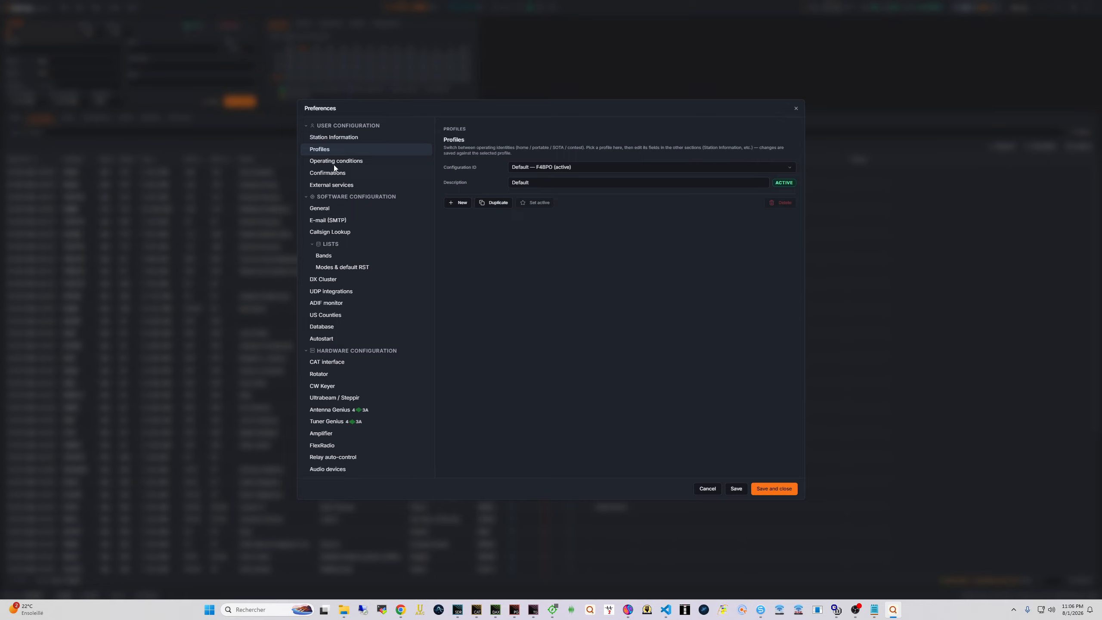
Save the station information and rename the Default profile to the station callsign
left_click(331, 138)
left_click(740, 489)
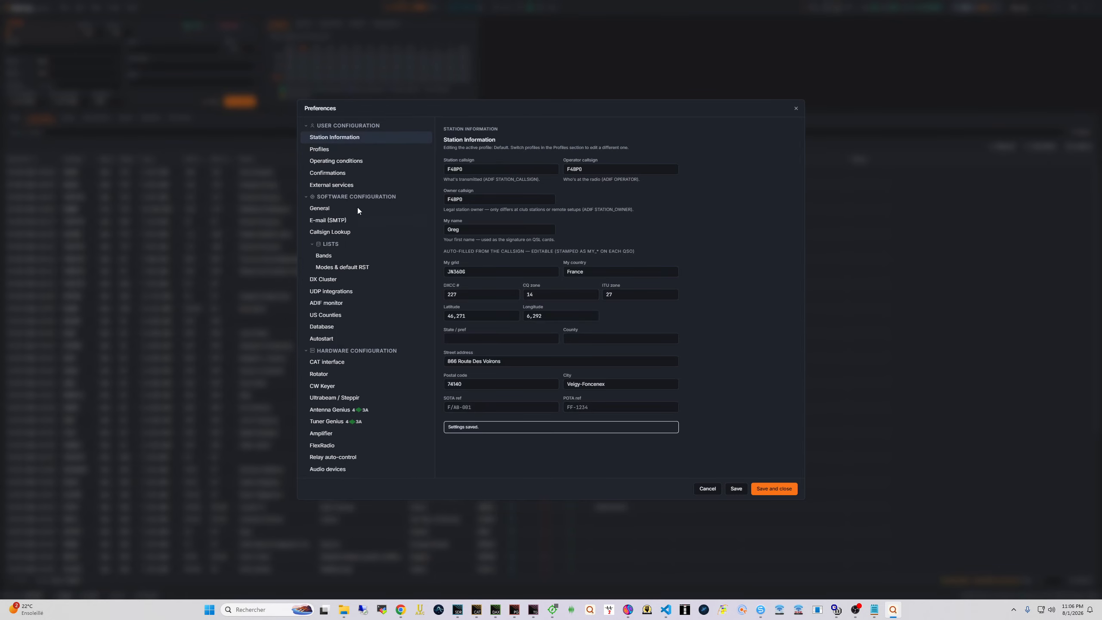
left_click(319, 150)
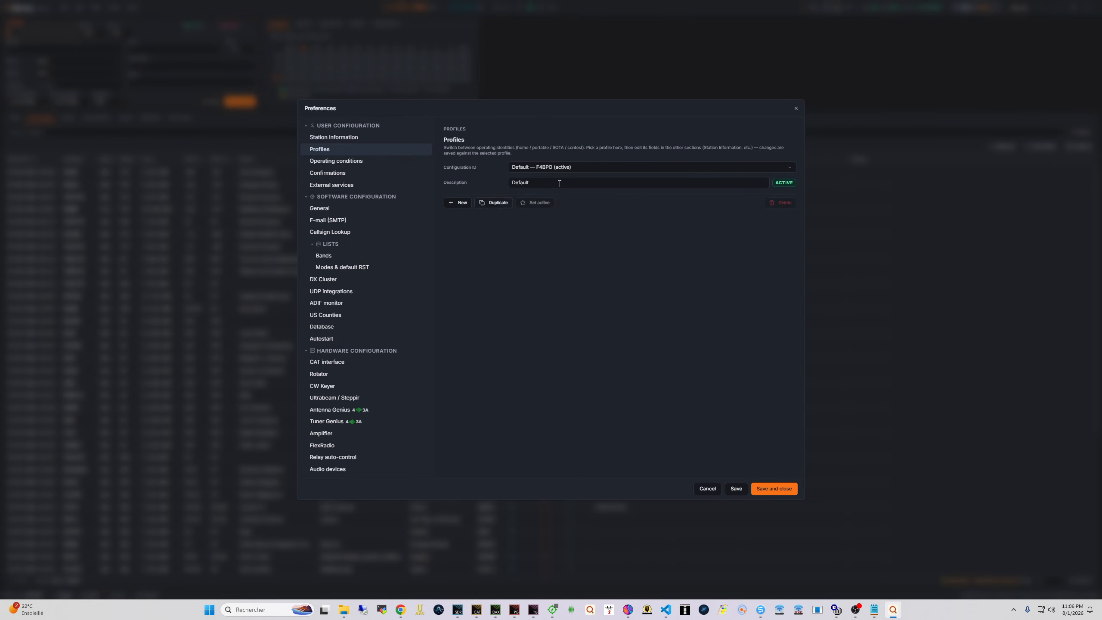
double_click(533, 183)
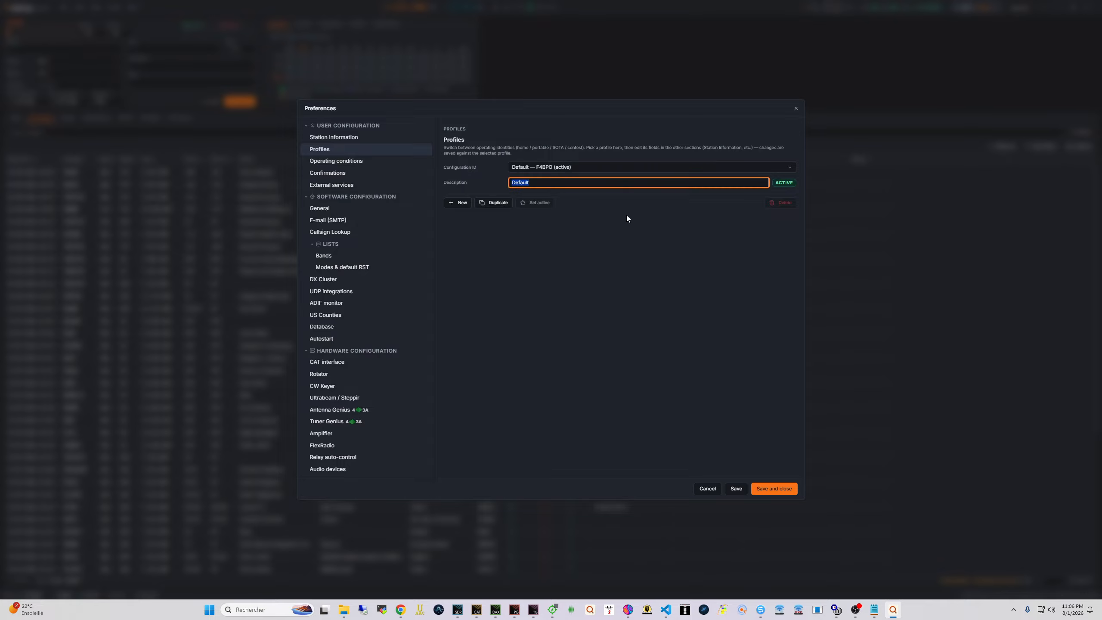
type("F4BPO")
left_click(731, 488)
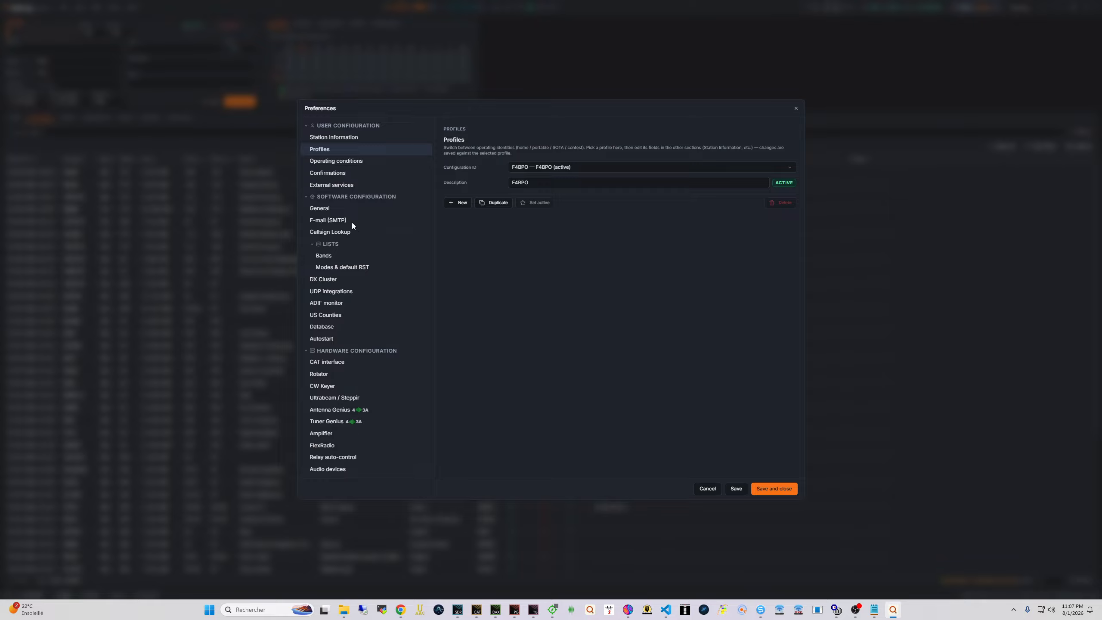
Review the operating conditions, station information and profile pages, then save the profile settings
left_click(353, 161)
left_click(359, 150)
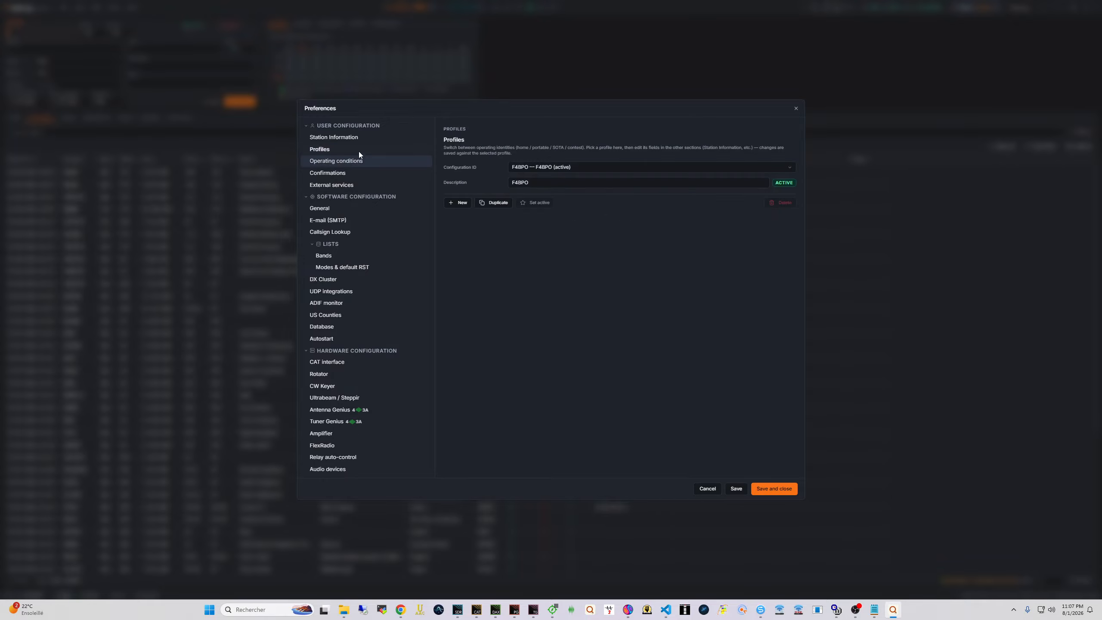
left_click(349, 138)
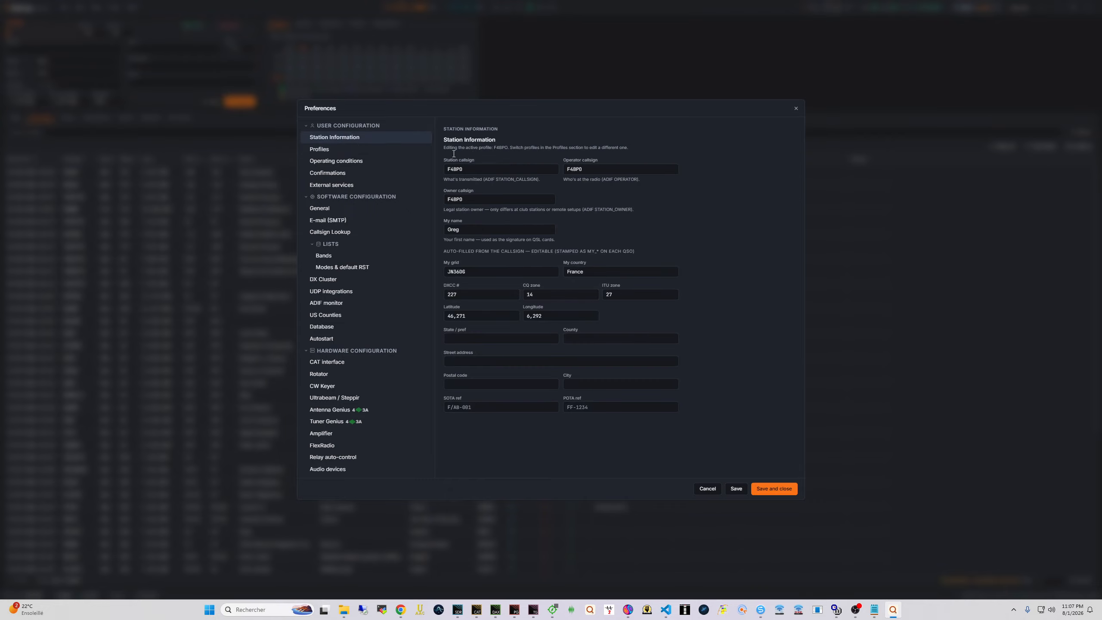
left_click(335, 150)
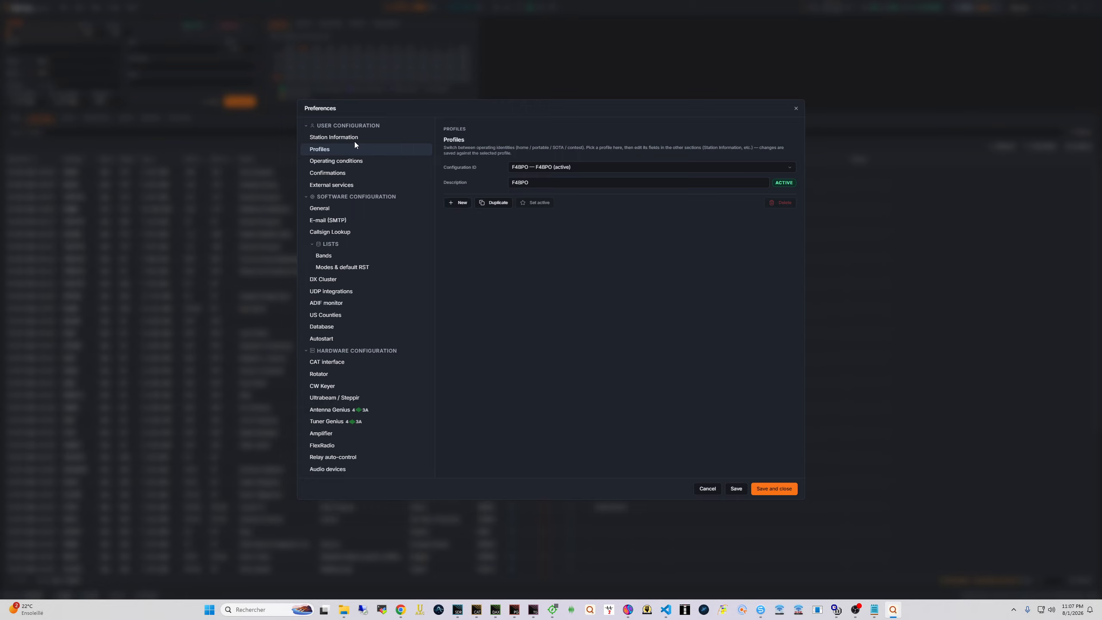
left_click(736, 486)
Add a Flex 8600 rig under operating conditions with 500 W power and save it
left_click(327, 160)
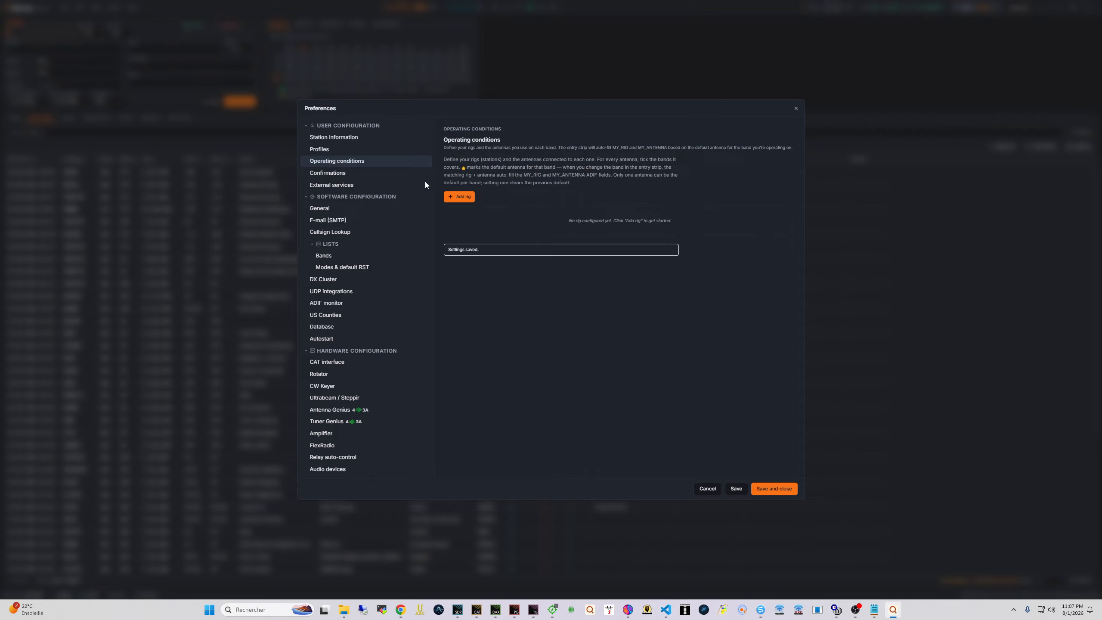
left_click(462, 197)
type("Fle")
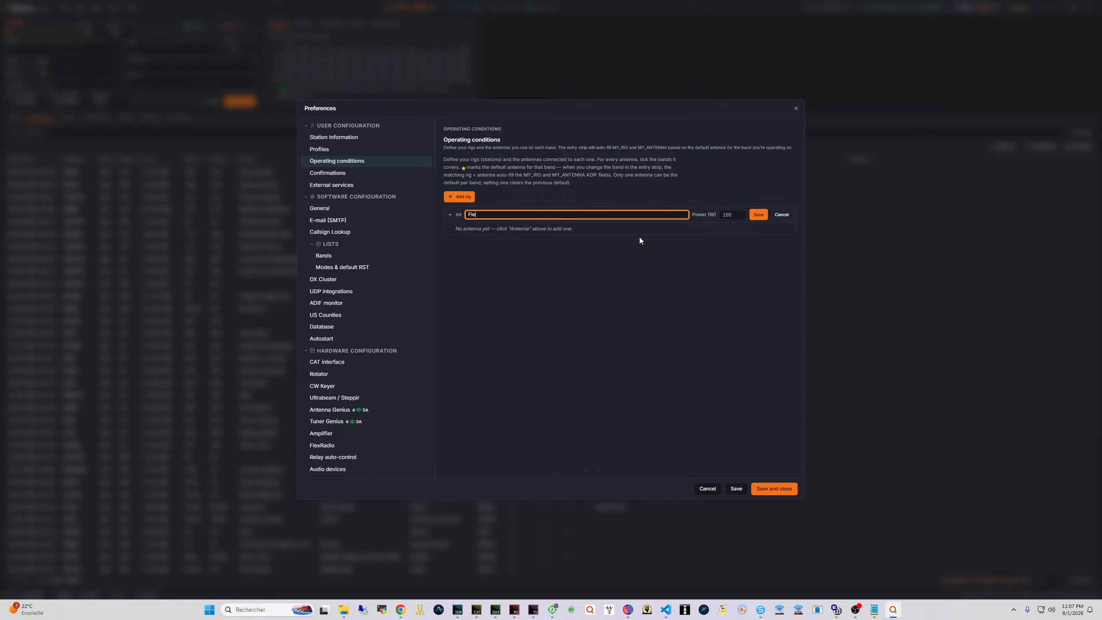
type("x 8600")
left_click(732, 217)
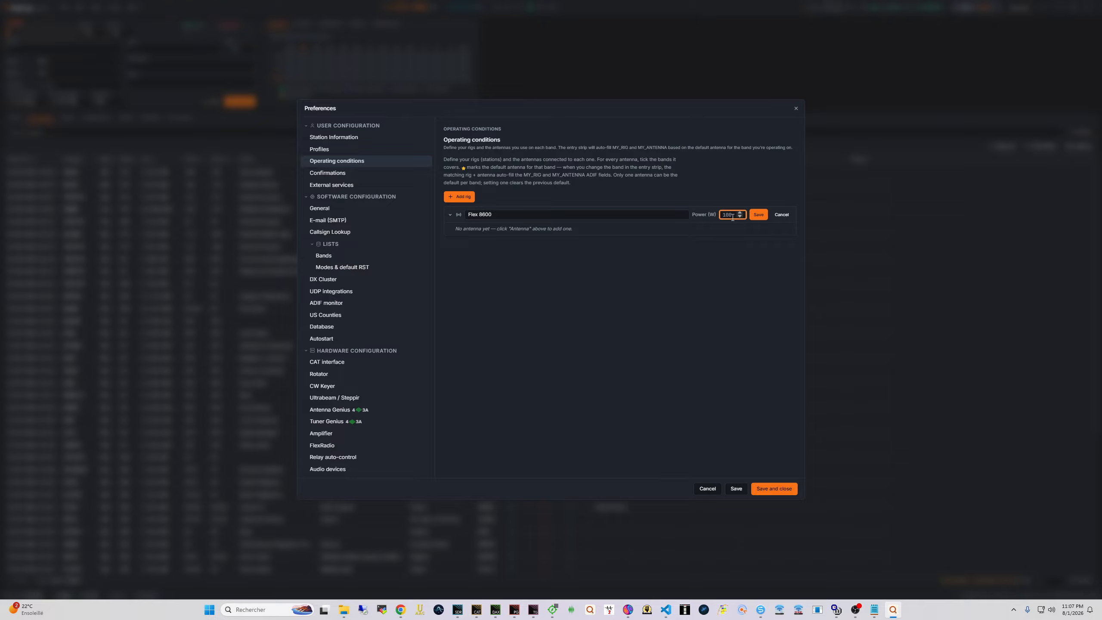
type("500")
left_click(763, 216)
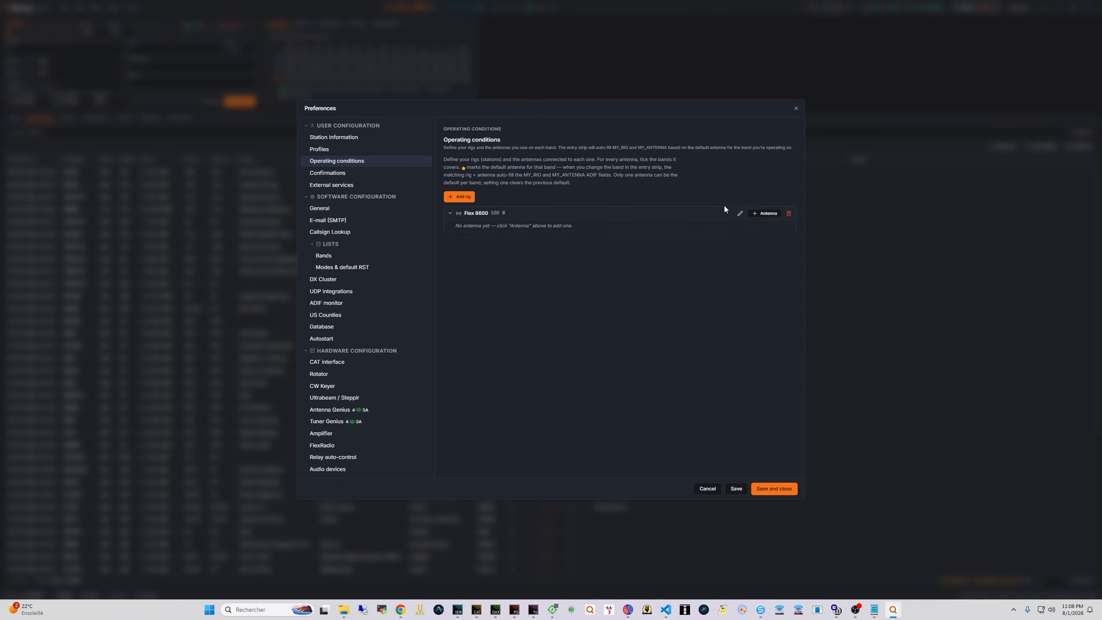
Add a UB640 antenna to the Flex rig and save it
left_click(764, 213)
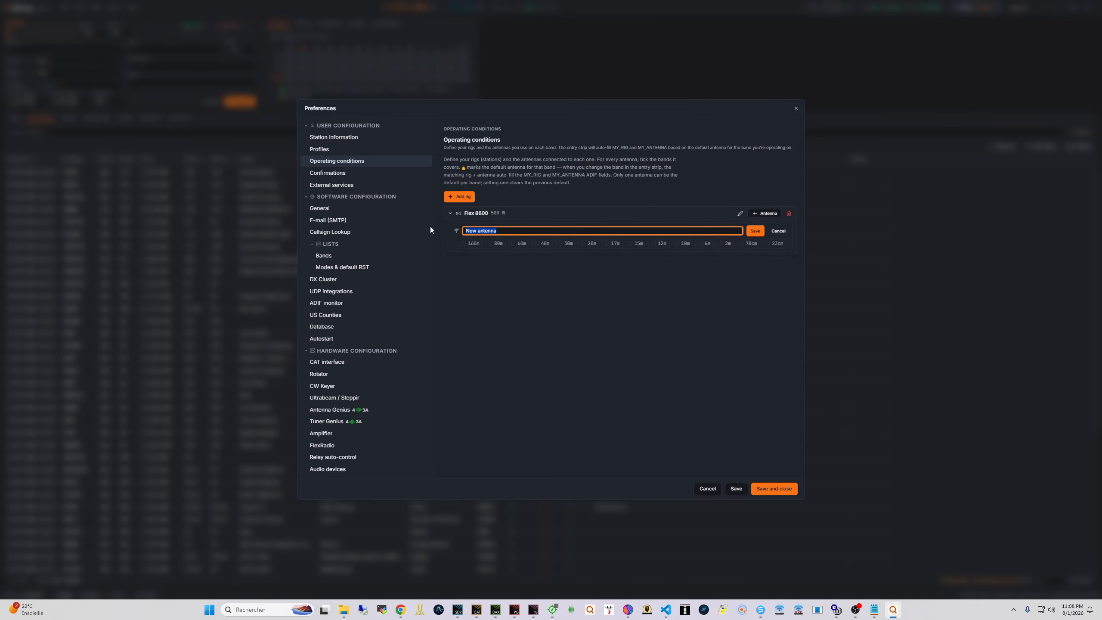
type("Ultrabea")
key("BackSpace")
key("BackSpace")
key("BackSpace")
key("BackSpace")
key("BackSpace")
key("BackSpace")
key("BackSpace")
key("BackSpace")
type("UB640")
key("Tab")
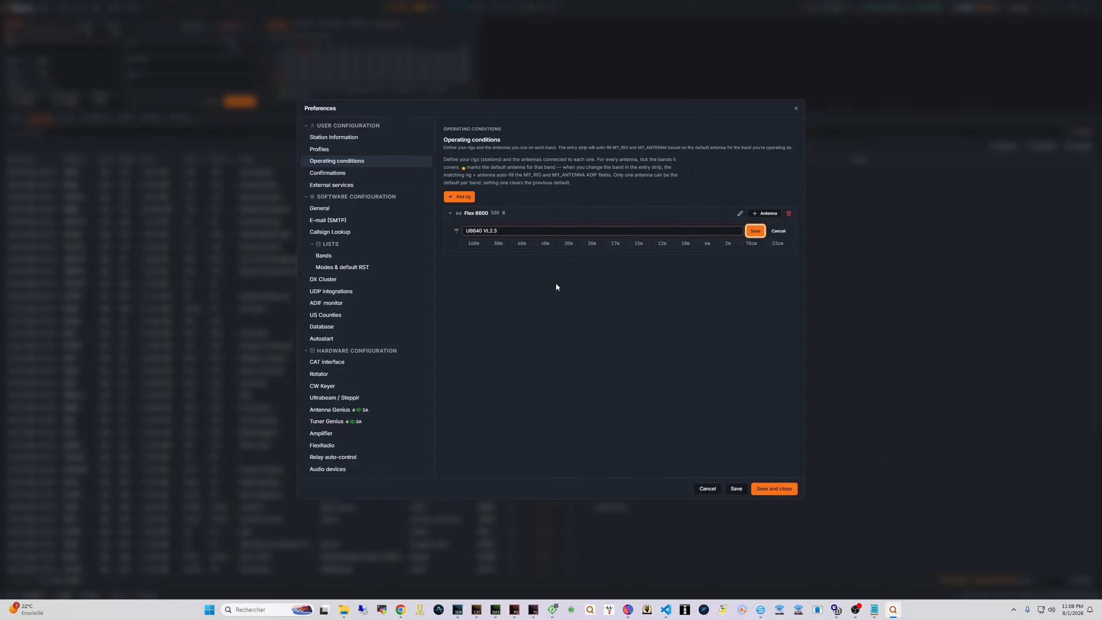
left_click(534, 244)
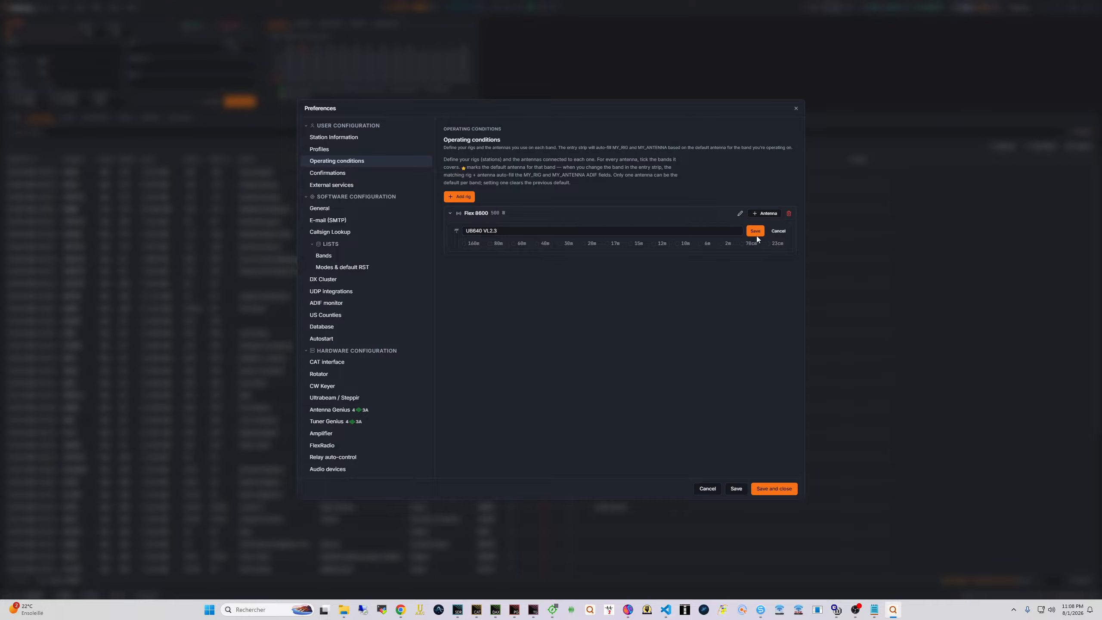
left_click(756, 235)
Assign the 40m, 30m, 20m, 17m, 15m, 12m, 10m and 6m bands to the UB640
left_click(537, 242)
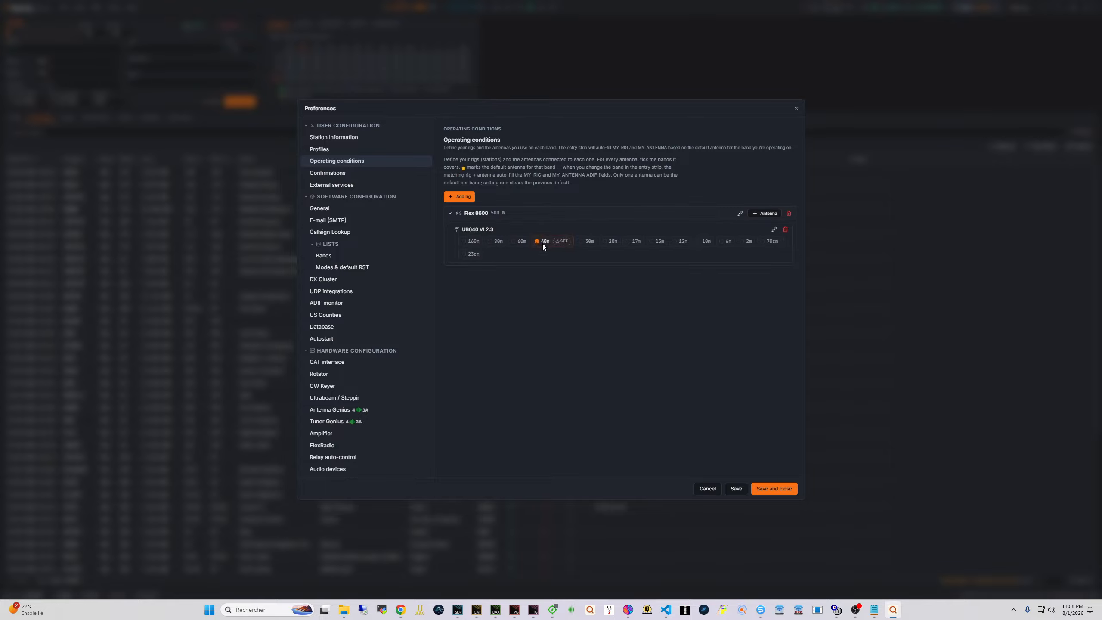
left_click(585, 241)
left_click(625, 242)
left_click(669, 242)
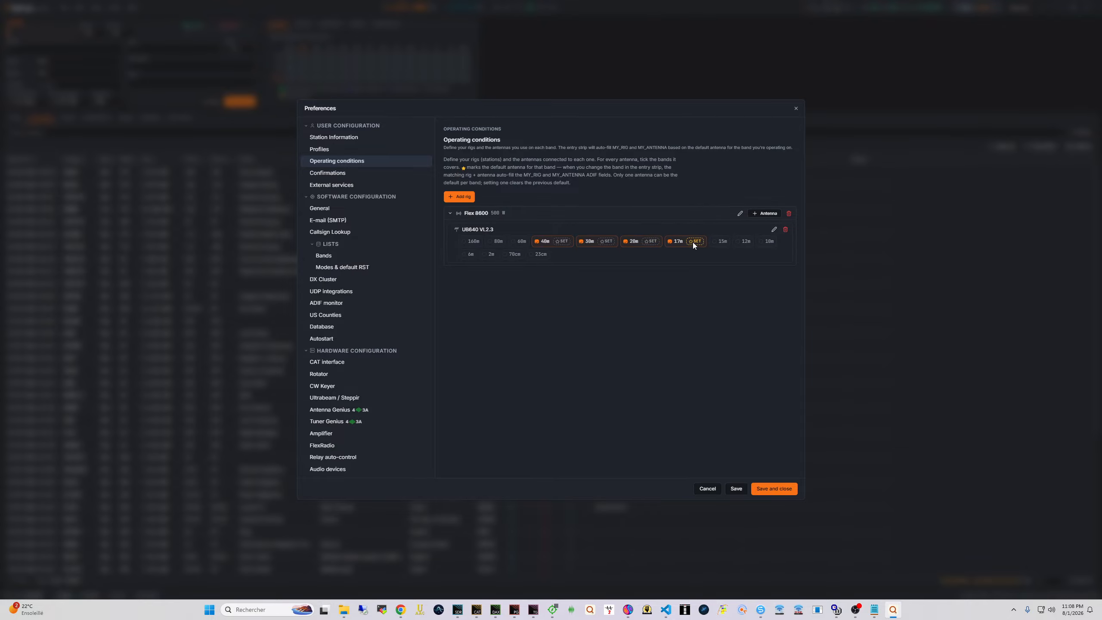
left_click(714, 242)
left_click(759, 242)
left_click(509, 255)
left_click(557, 255)
Make UB640 the default antenna on each band from 40m to 6m
left_click(575, 254)
left_click(532, 254)
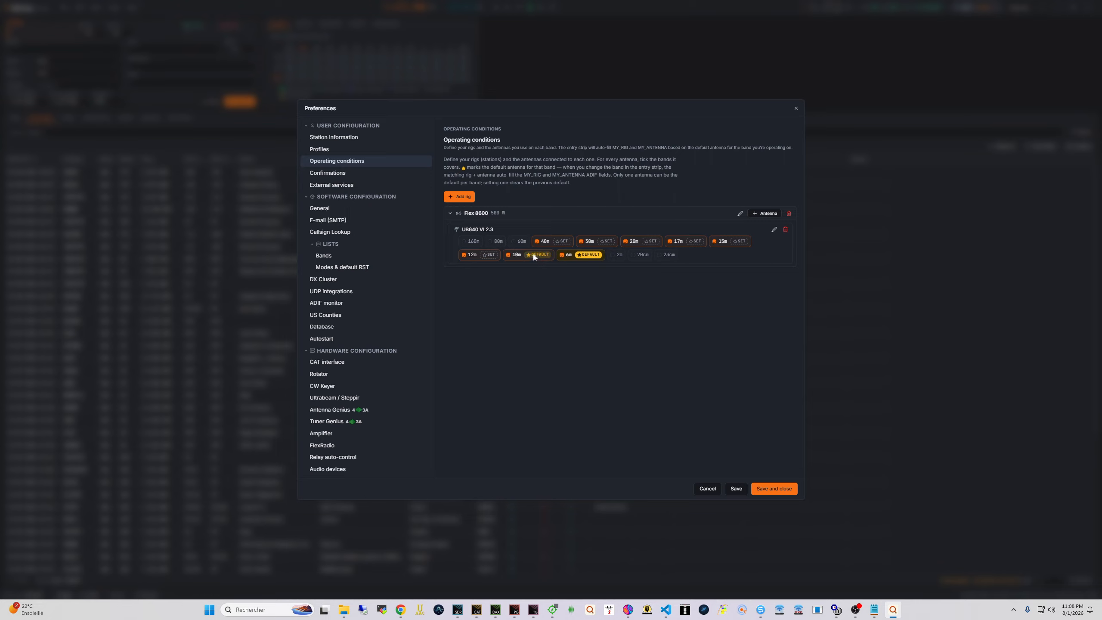
left_click(563, 241)
left_click(609, 242)
left_click(673, 242)
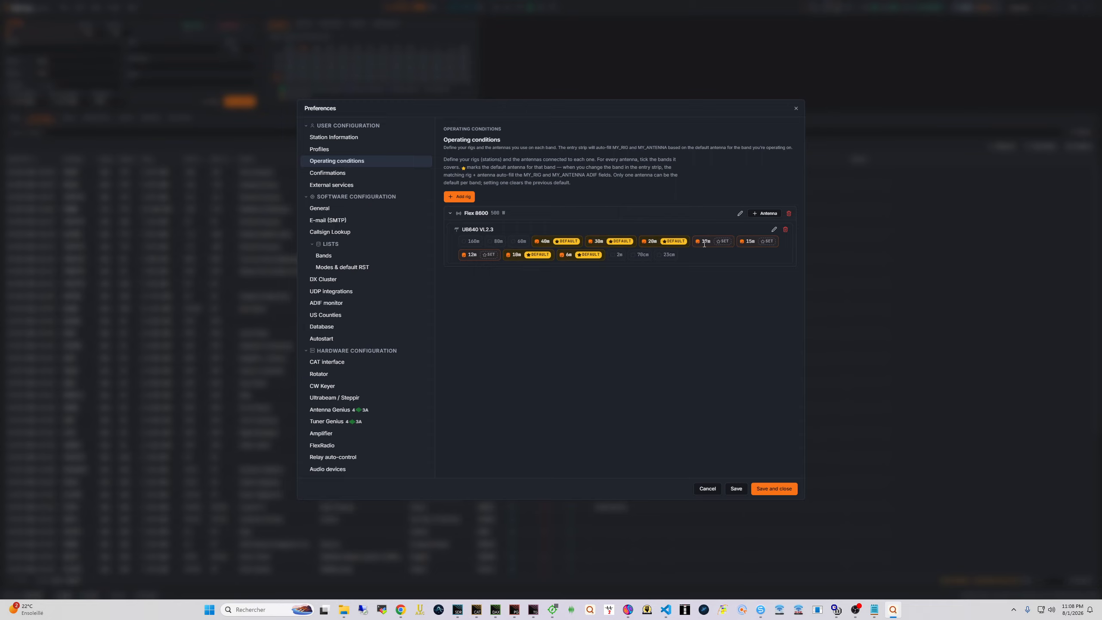
left_click(720, 241)
left_click(775, 242)
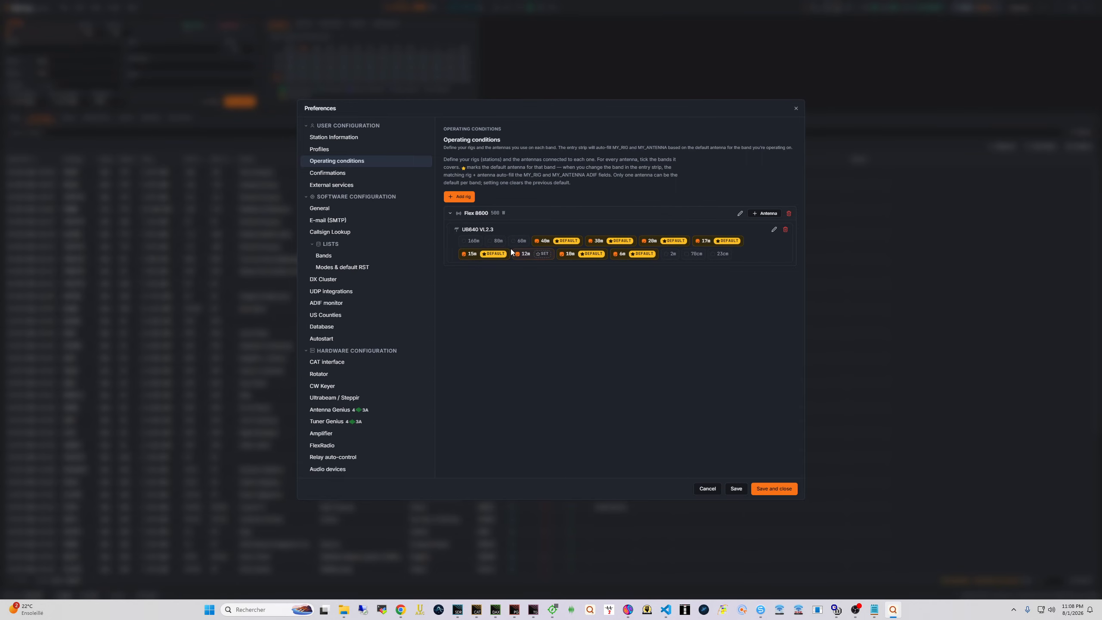
left_click(544, 253)
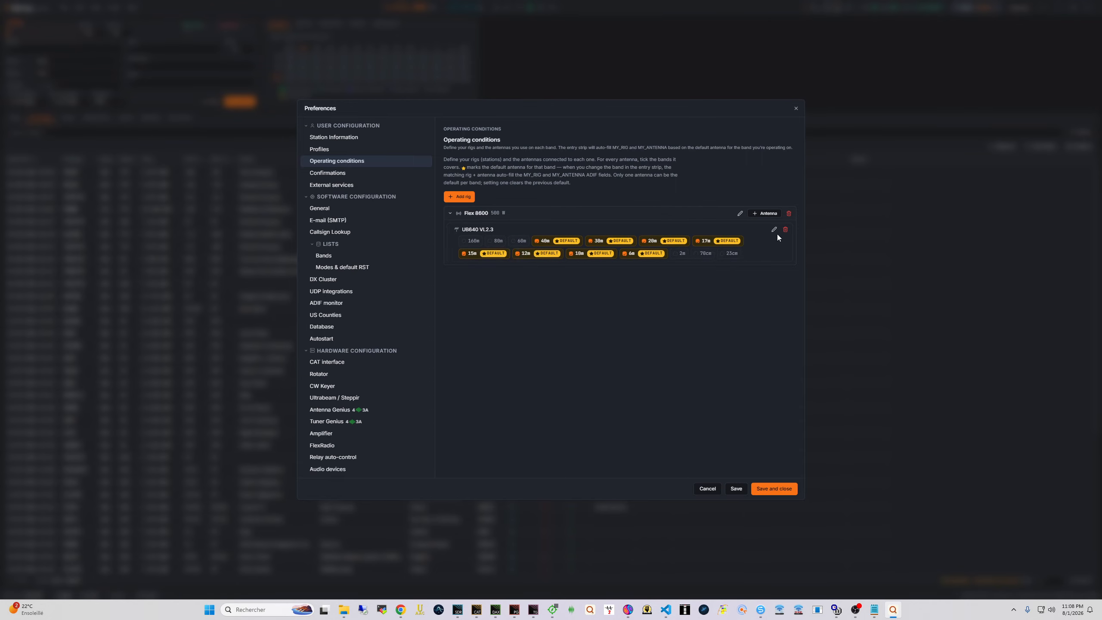
left_click(763, 214)
Add a Vertical antenna, make it default on 160m and 80m, and save the settings
type("V")
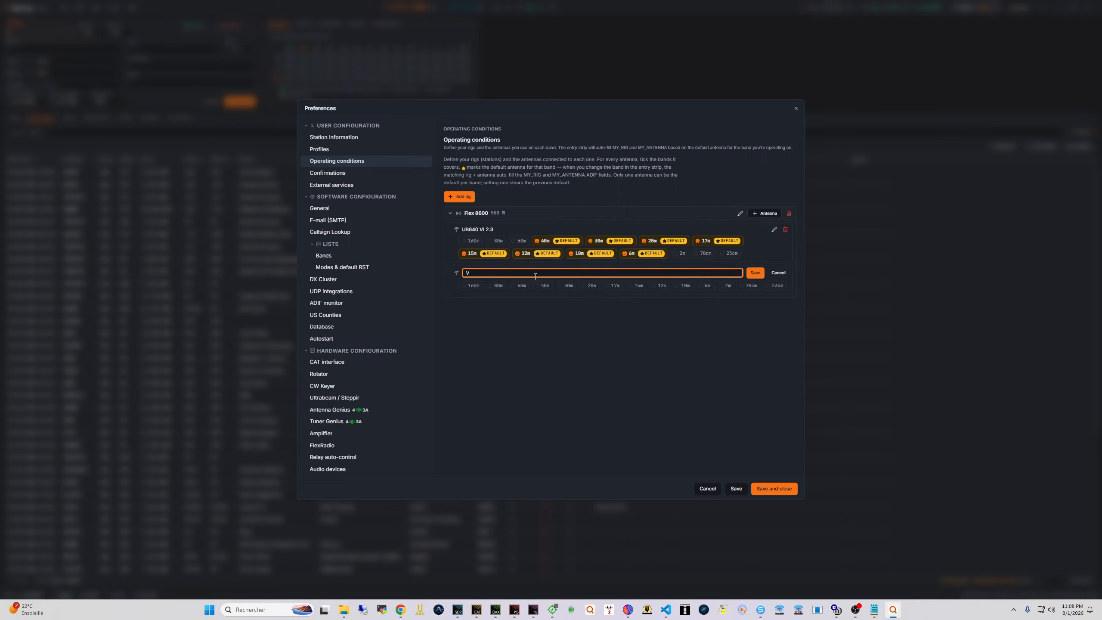
type("ertical")
left_click(463, 288)
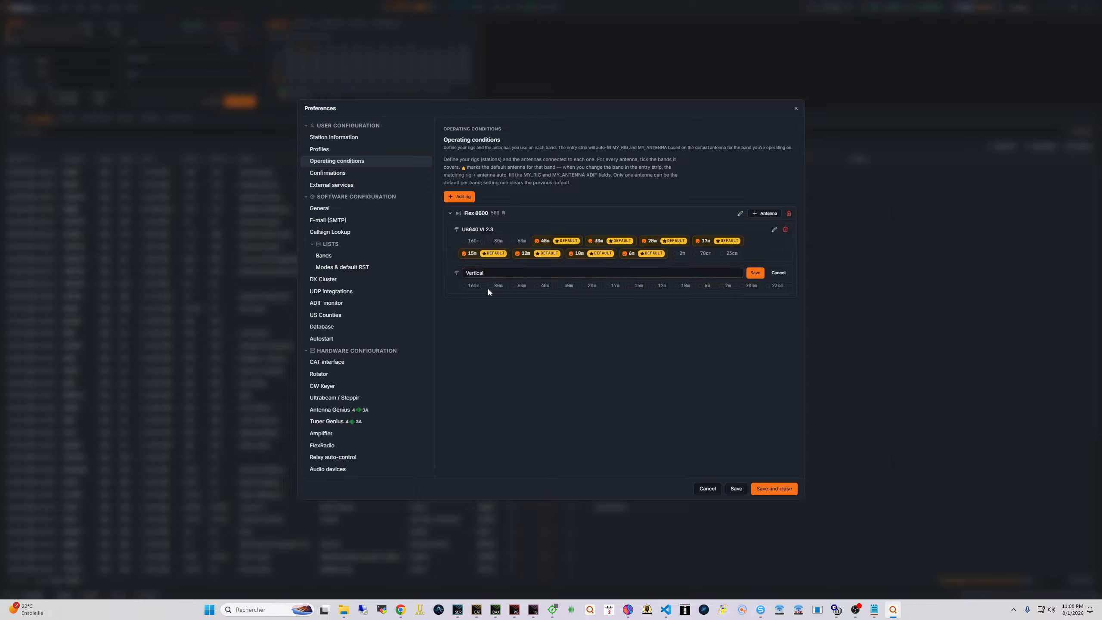
left_click(754, 275)
left_click(463, 283)
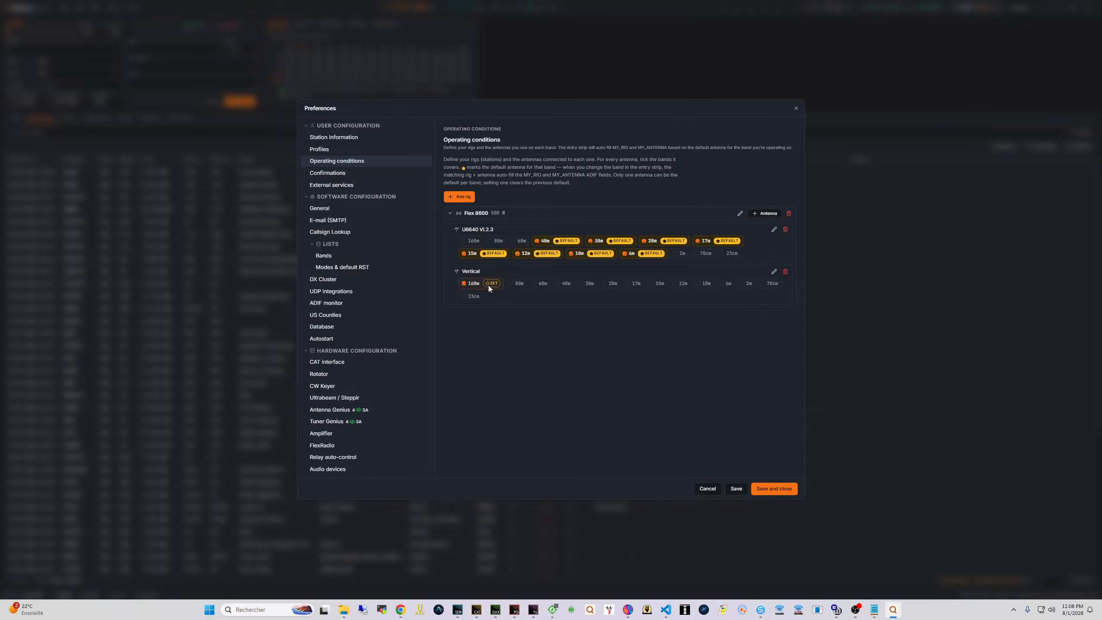
left_click(510, 283)
left_click(538, 285)
left_click(496, 282)
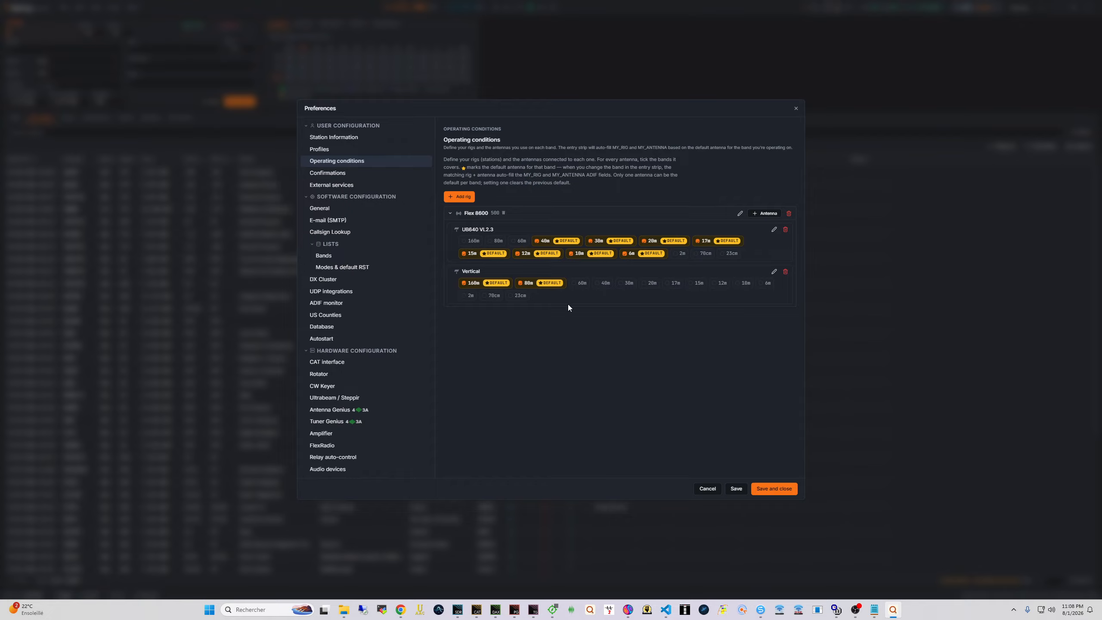
left_click(739, 490)
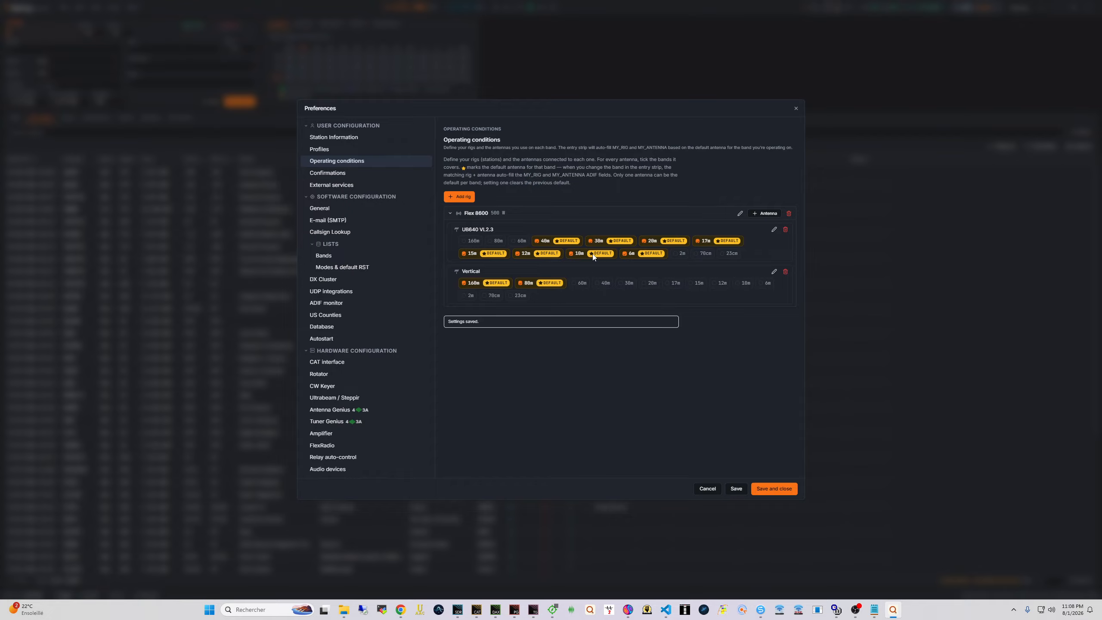
left_click(403, 173)
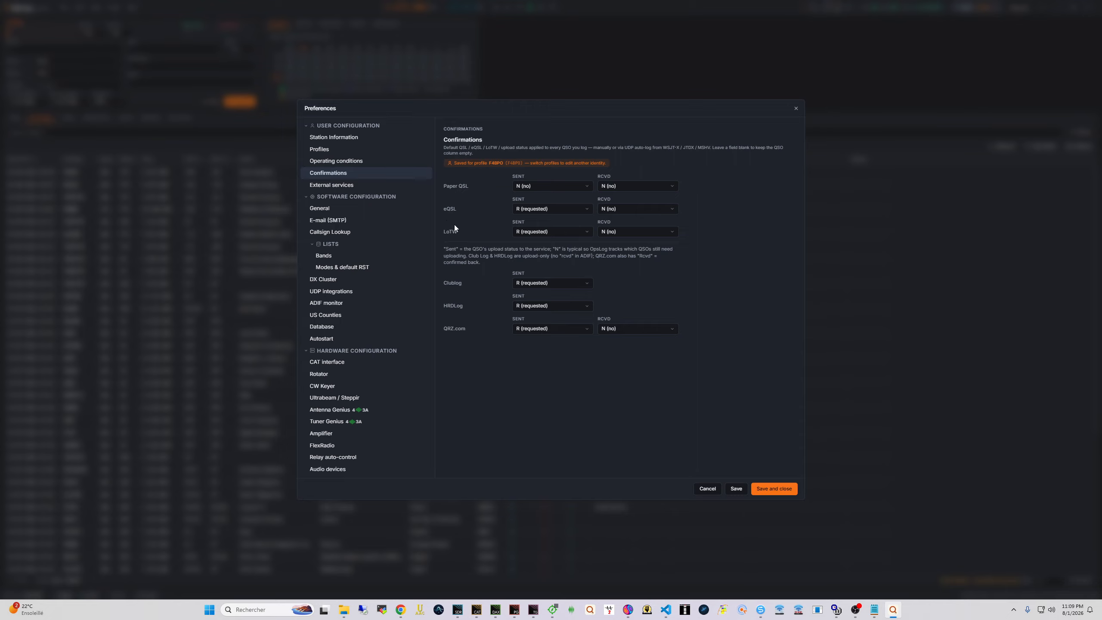
left_click(553, 210)
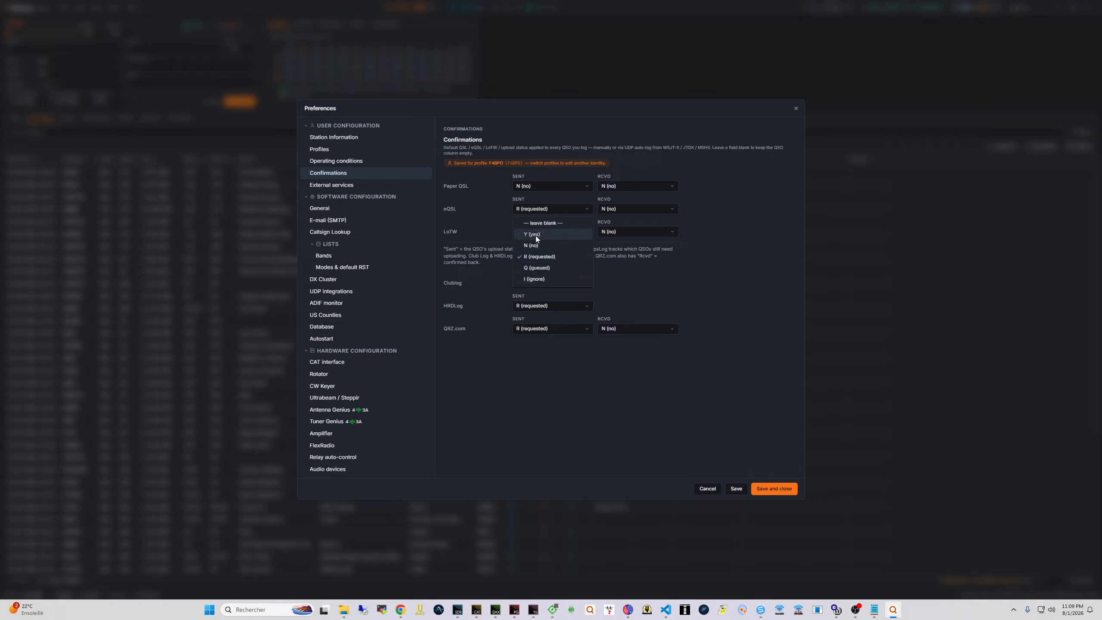
left_click(483, 204)
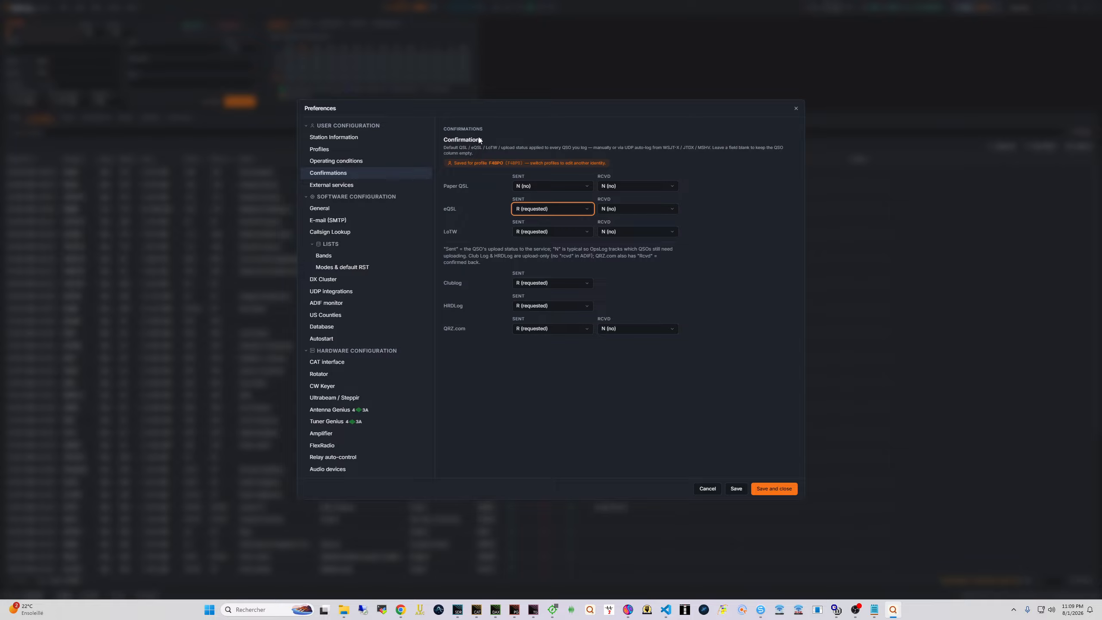
left_click(715, 250)
Review the Club Log, HRDLog.net, eQSL, LoTW, Cloudlog and POTA service settings, ending on QRZ.com
left_click(350, 185)
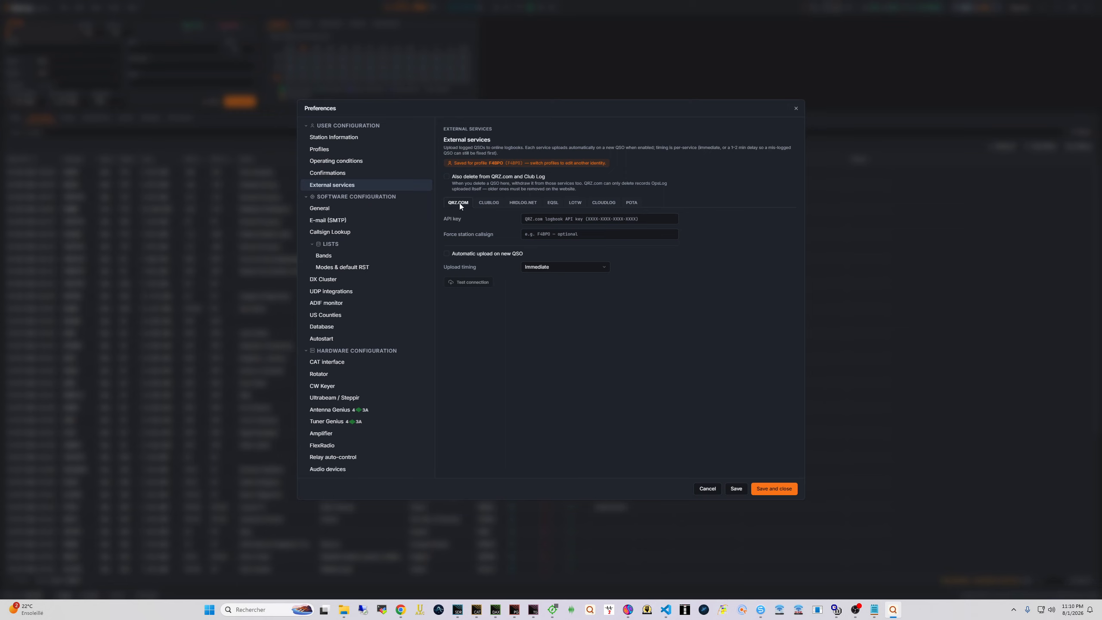
left_click(486, 203)
left_click(518, 202)
left_click(556, 202)
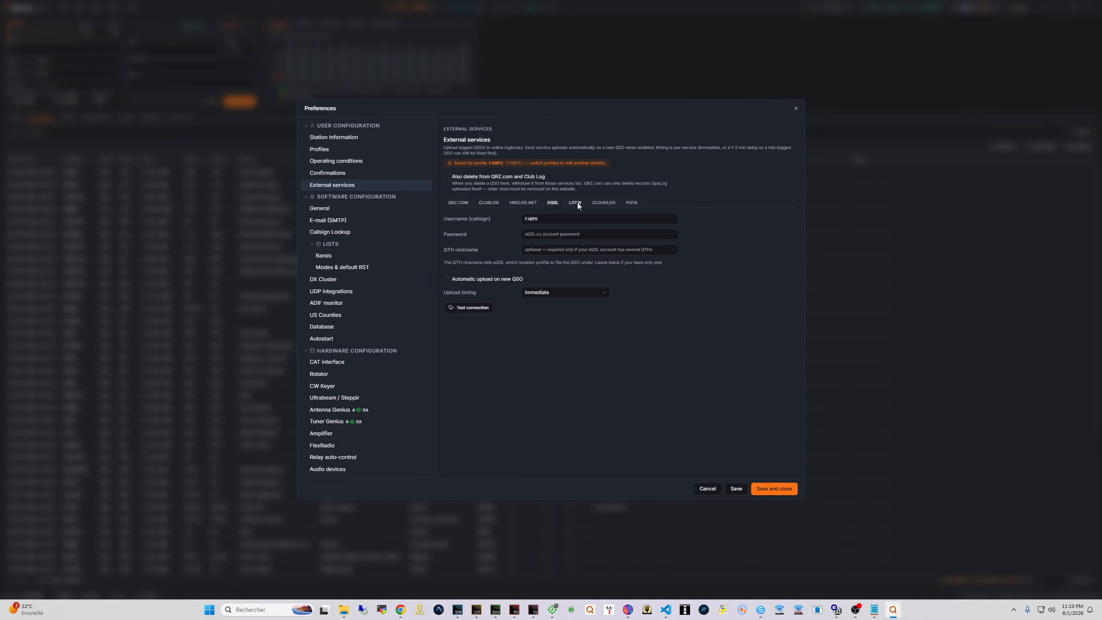
left_click(575, 203)
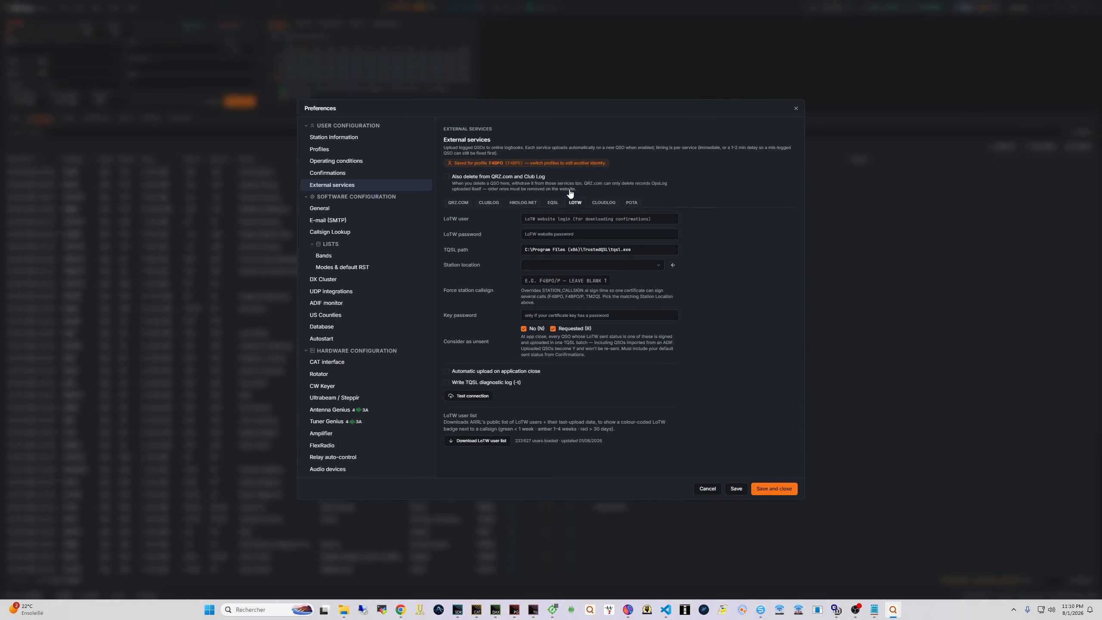
left_click(603, 202)
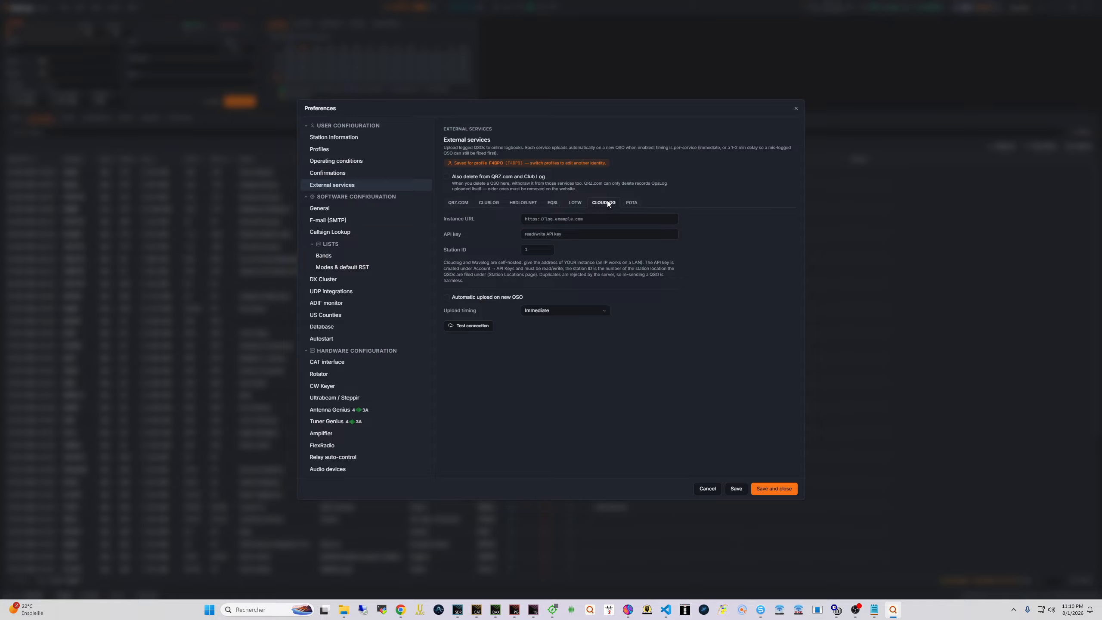
left_click(638, 203)
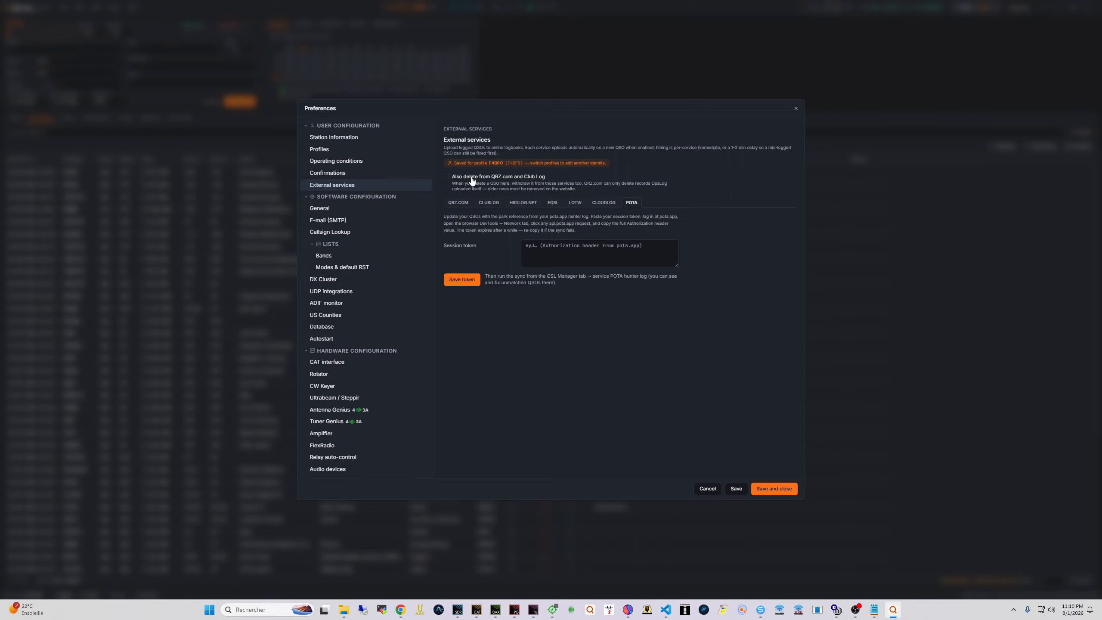
left_click(456, 203)
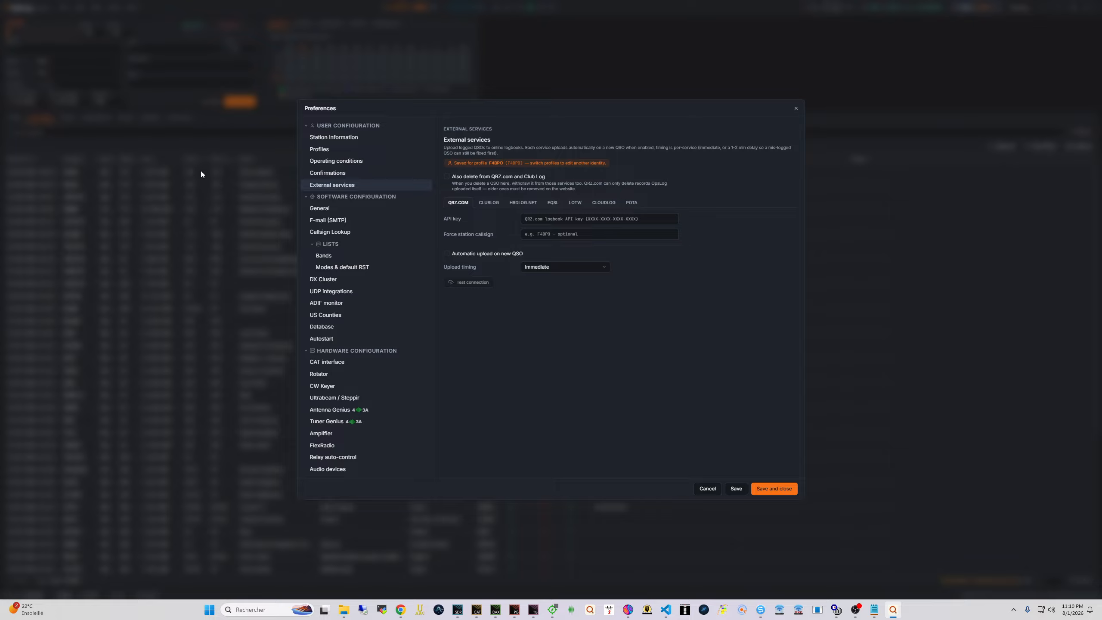
Enable 'Also delete from QRZ.com and Club Log', disable automatic upload on new QSO, keep timing Immediate
left_click(446, 176)
left_click(486, 253)
left_click(557, 265)
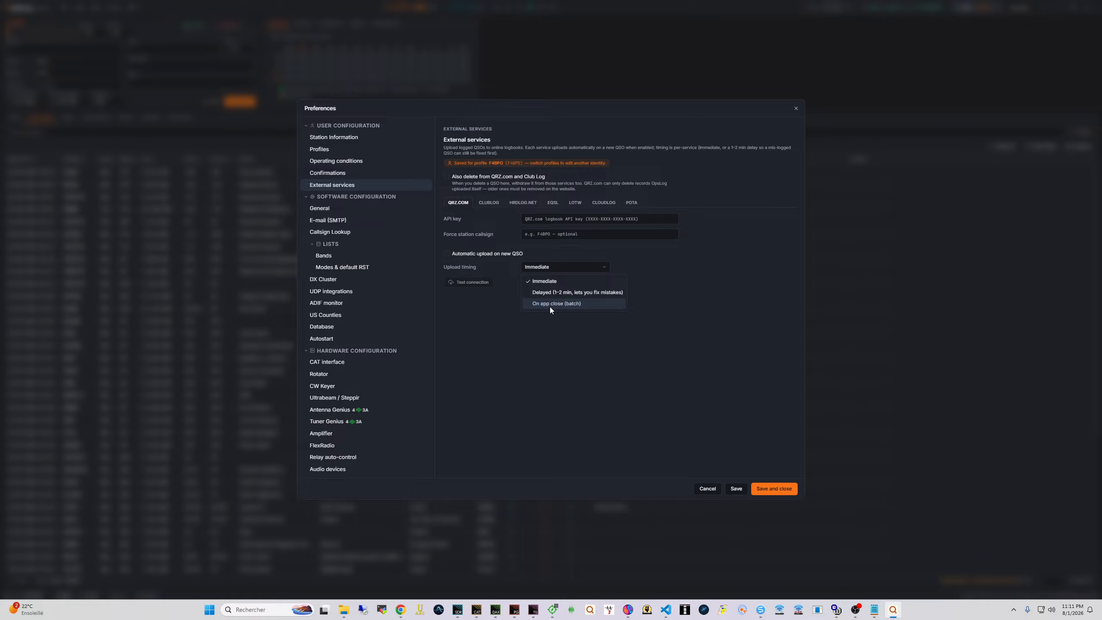
left_click(500, 308)
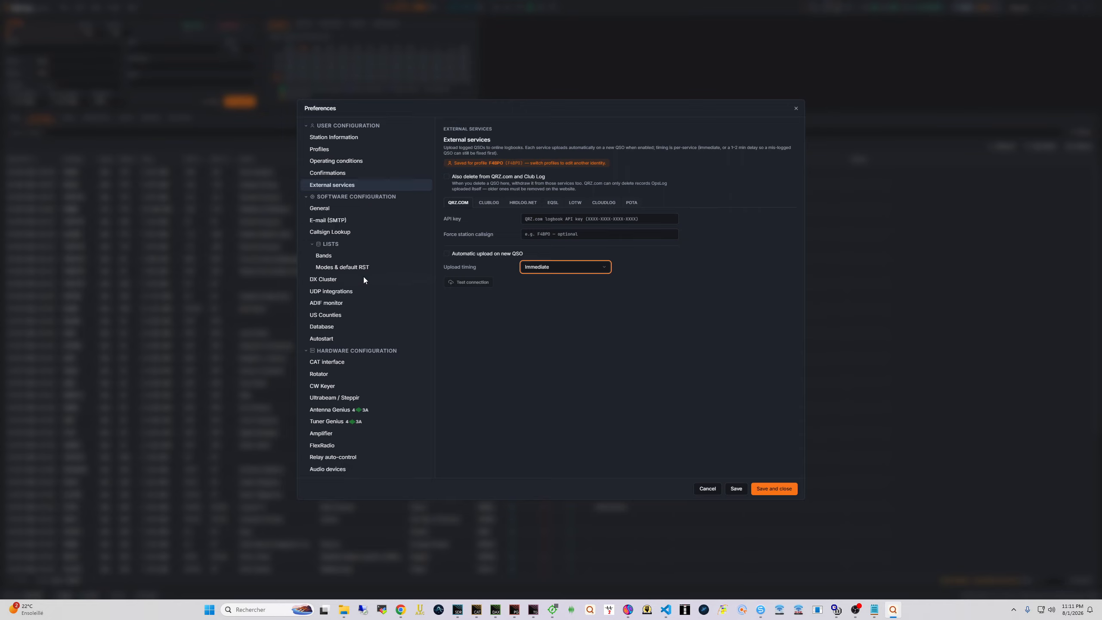
Download the FCC US county database, then save the preferences and close them
left_click(334, 316)
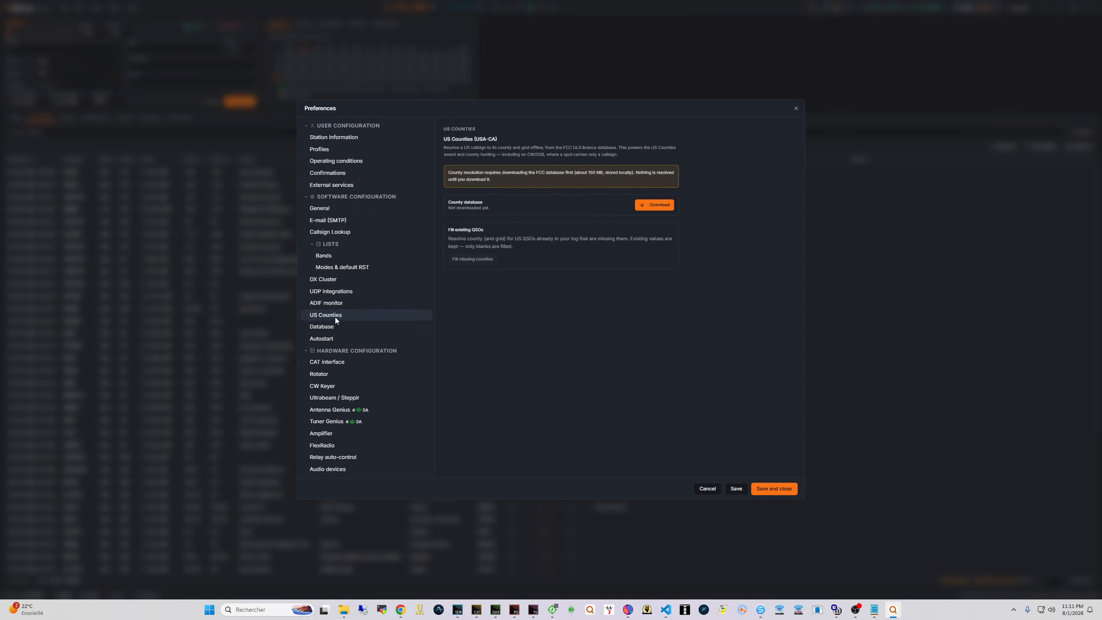
left_click(643, 204)
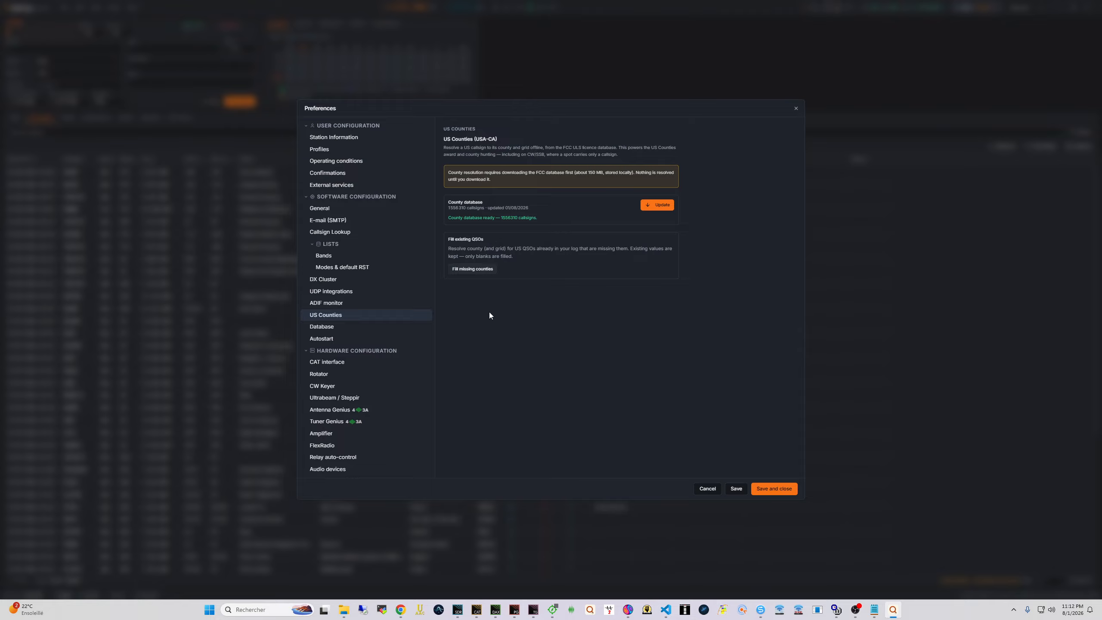
left_click(755, 489)
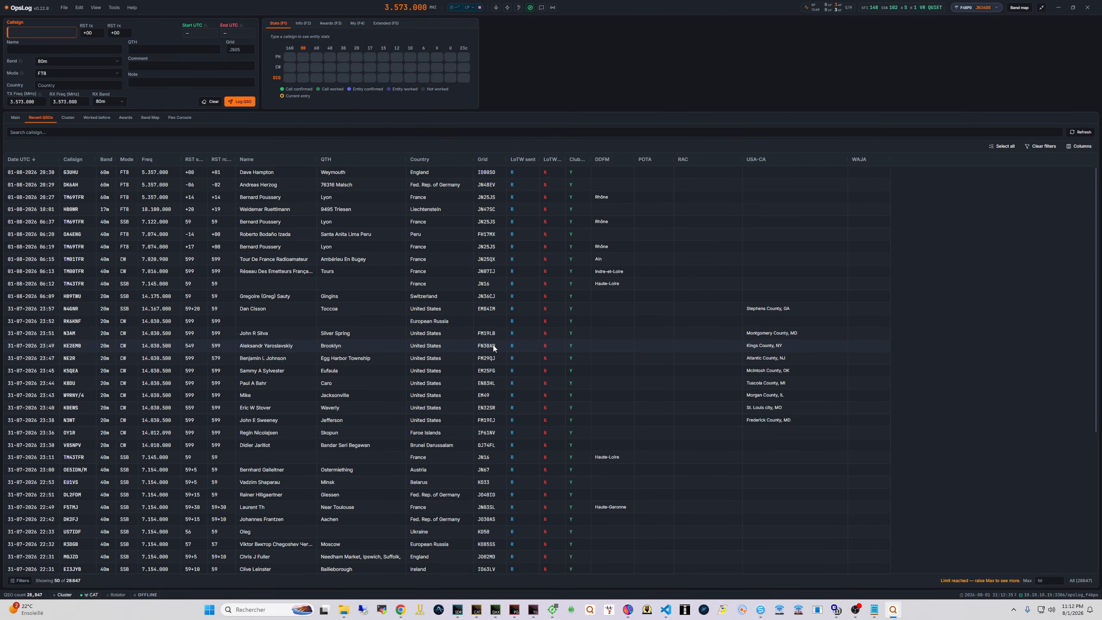